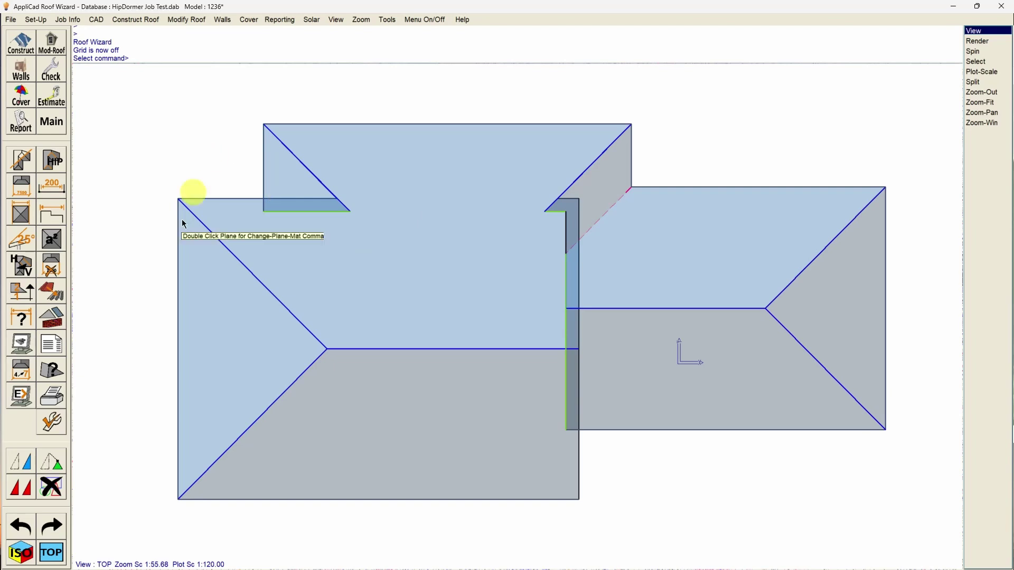
# Delete all the existing roof planes from the model by selecting the whole roof
pyautogui.click(58, 493)
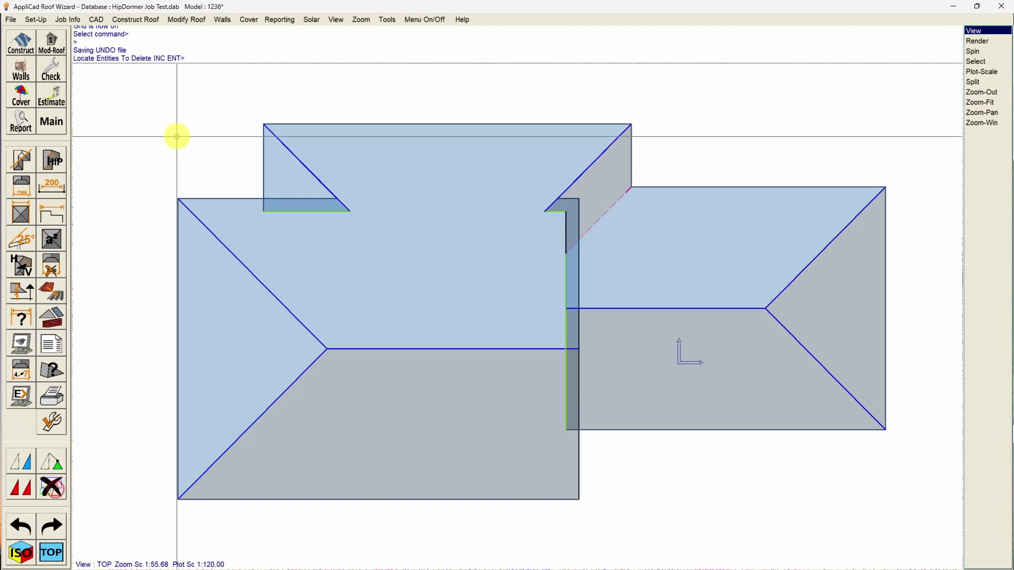
pyautogui.click(151, 110)
pyautogui.click(912, 520)
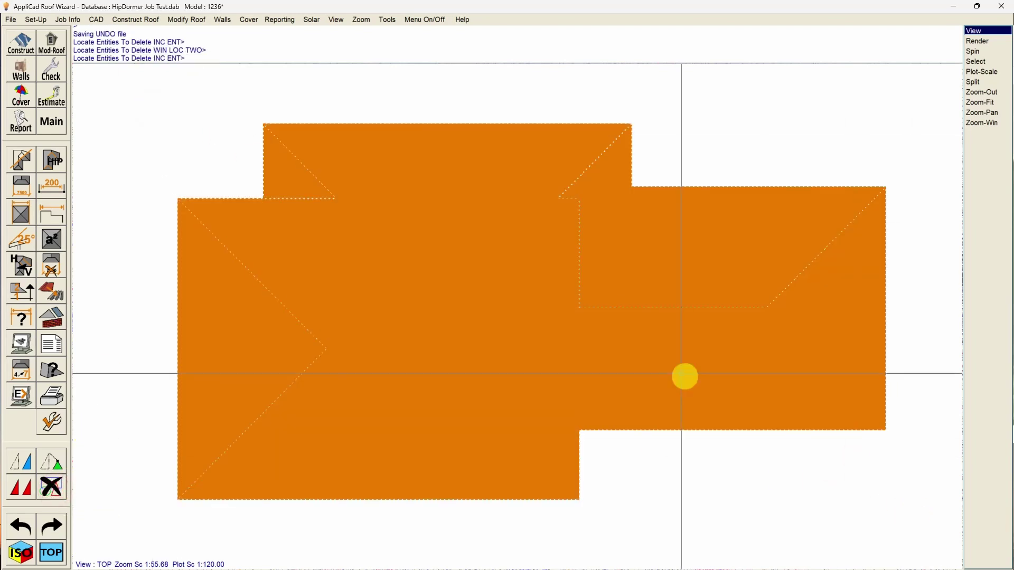
pyautogui.click(640, 337)
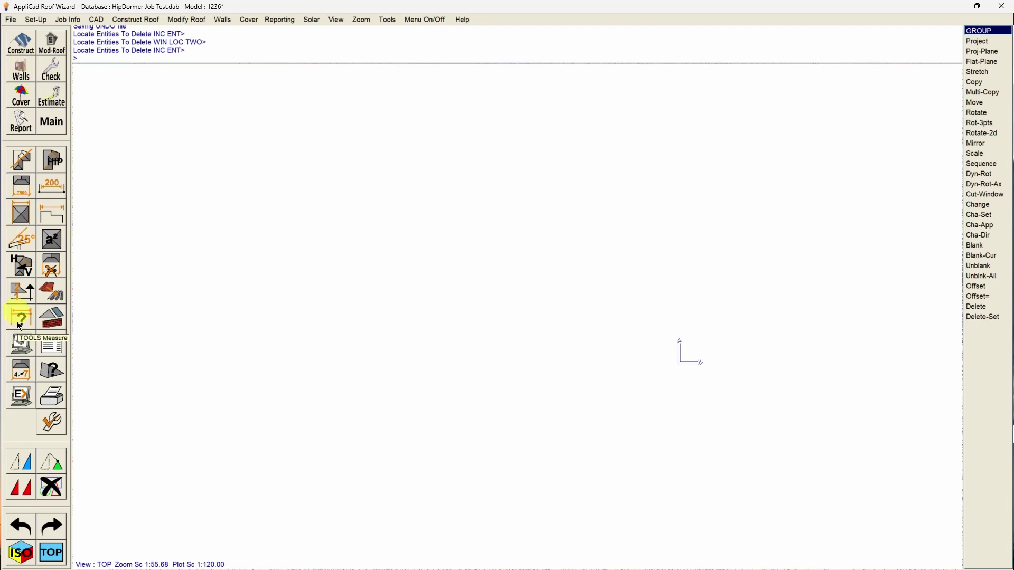
# Set the Walls display to Yes in both columns of the display settings
pyautogui.click(23, 350)
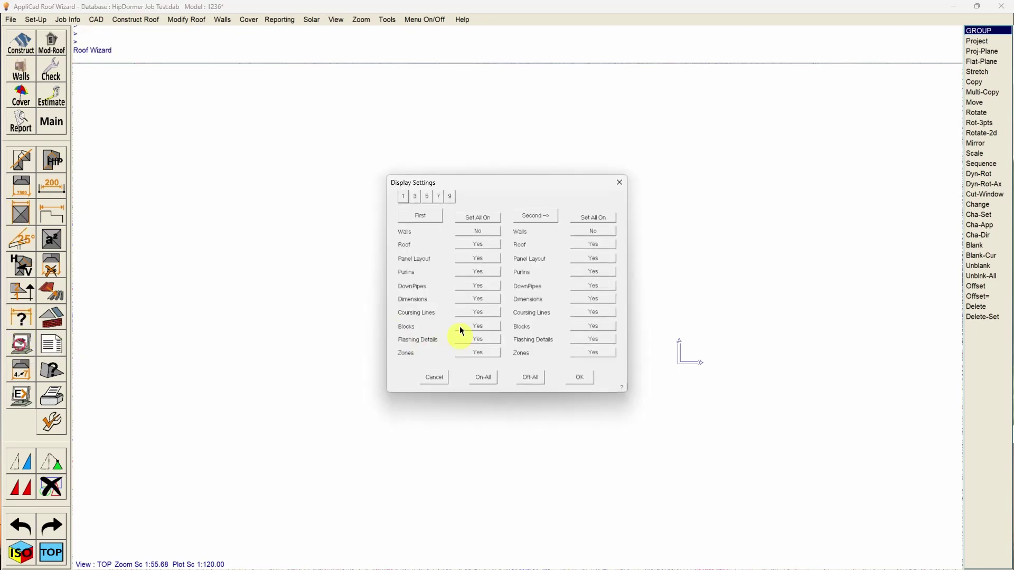
pyautogui.click(484, 230)
pyautogui.click(593, 230)
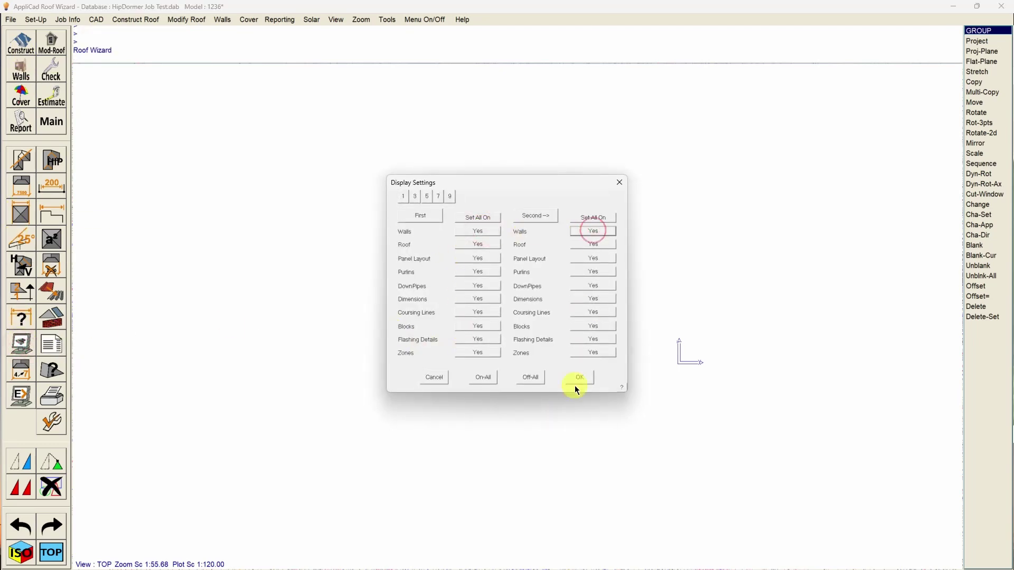
pyautogui.click(594, 379)
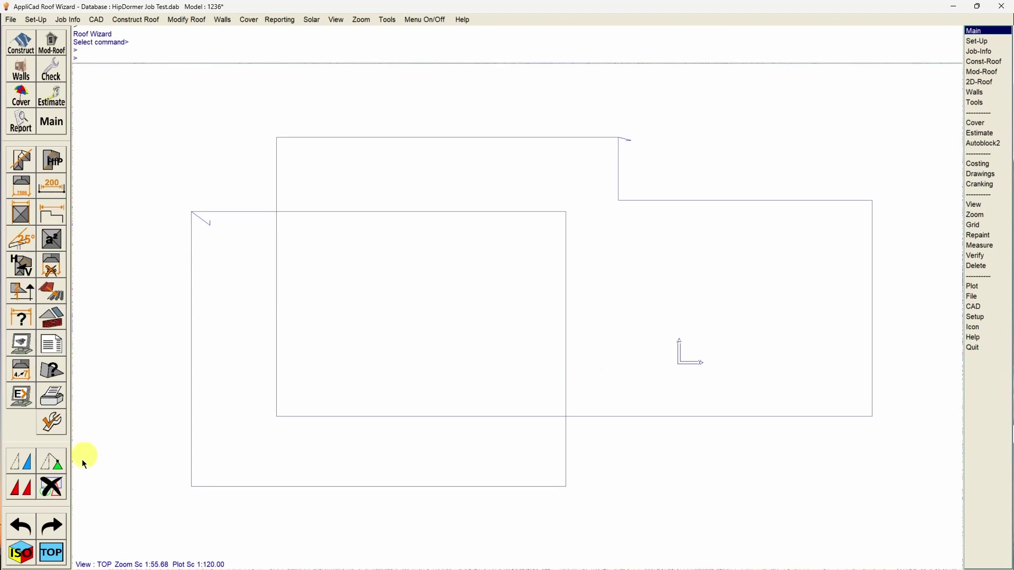
# Delete all the remaining wall outlines from the model
pyautogui.click(58, 491)
pyautogui.click(159, 122)
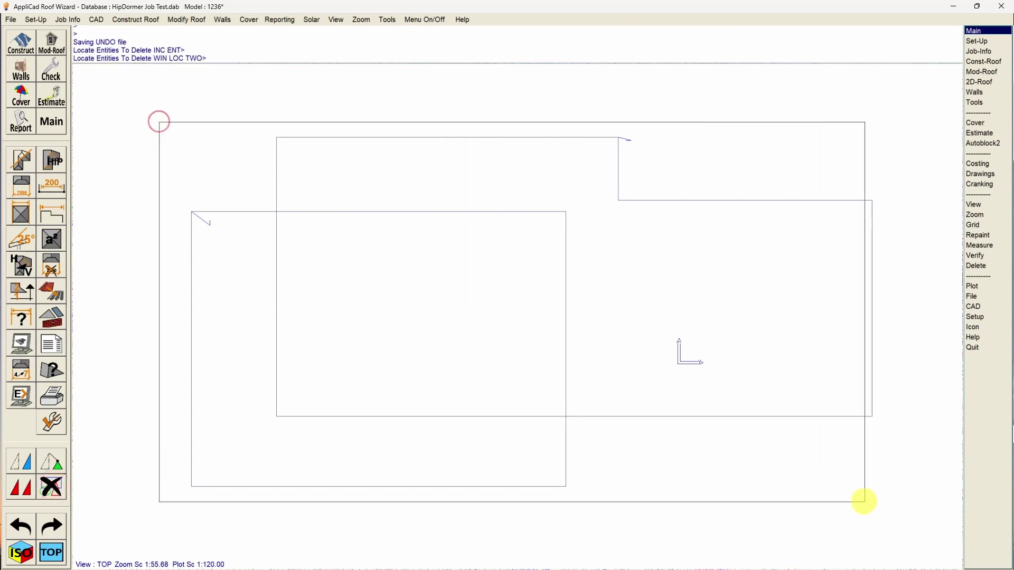
pyautogui.click(902, 512)
pyautogui.rightClick(861, 456)
pyautogui.press('Return')
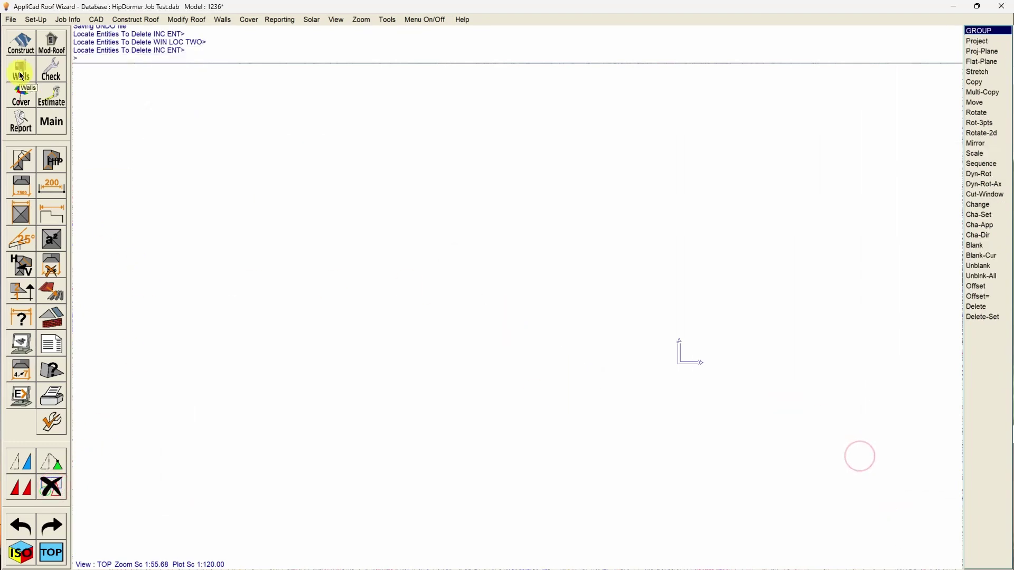
# Recall the L-shaped job outline saved on 28/02/2025 at 12:29:13 and keep it without changes
pyautogui.click(25, 41)
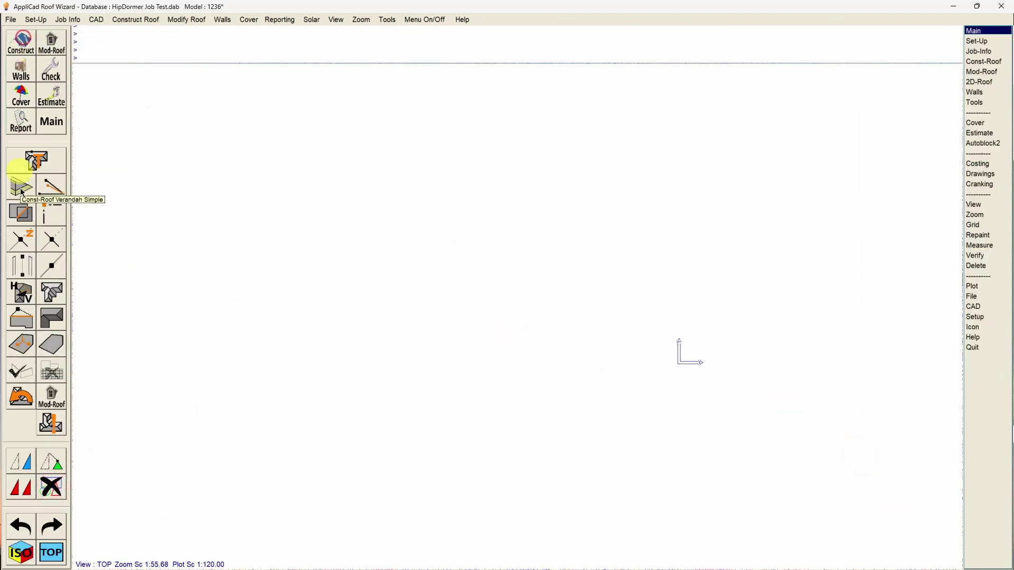
pyautogui.click(21, 399)
pyautogui.click(443, 211)
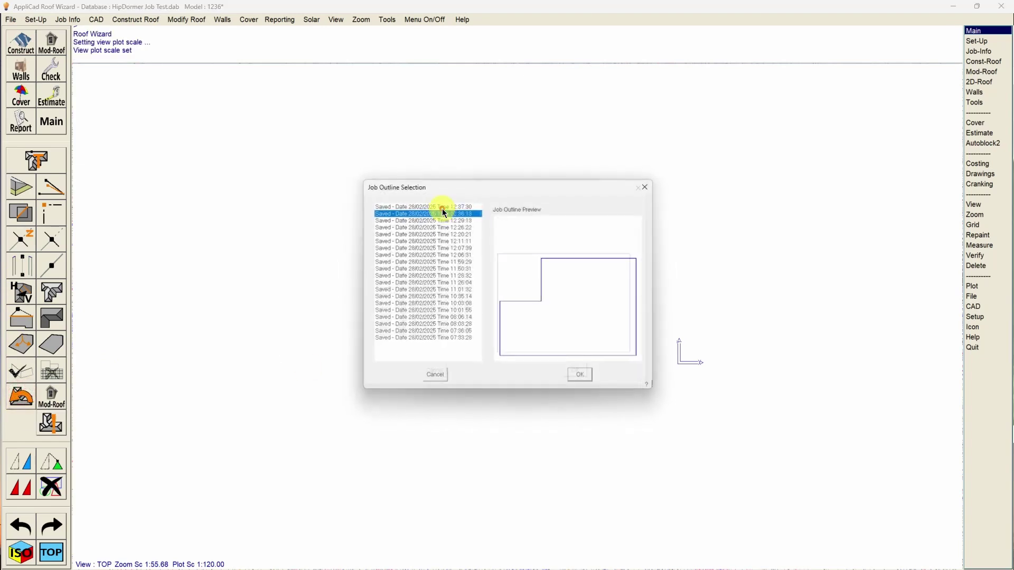
pyautogui.click(443, 218)
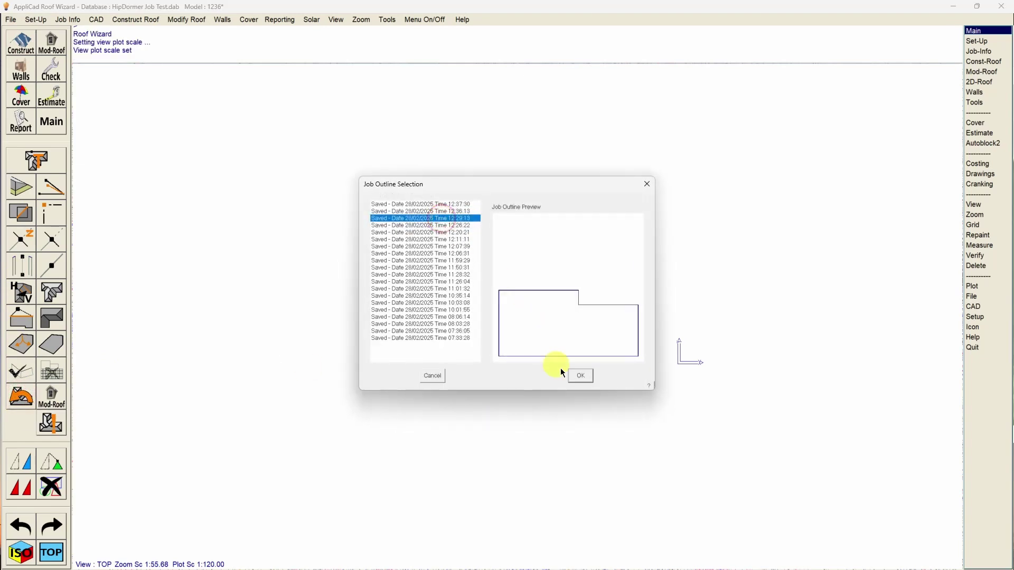
pyautogui.click(580, 376)
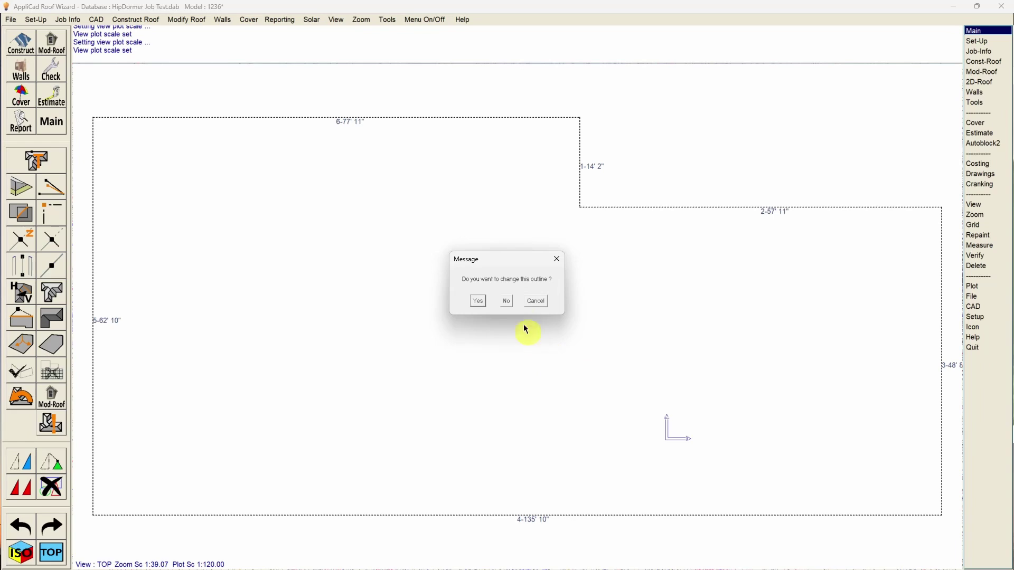
pyautogui.click(508, 302)
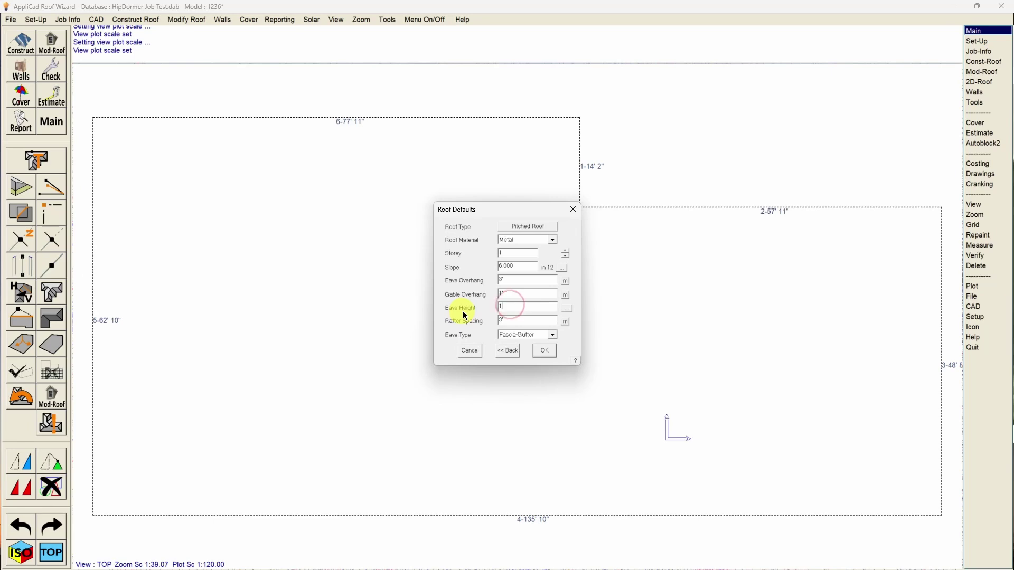
# Generate a storey 1 pitched metal roof from the outline with a 6 in 12 slope and 12' eave height, skipping further roof modifications
pyautogui.click(545, 351)
pyautogui.click(546, 320)
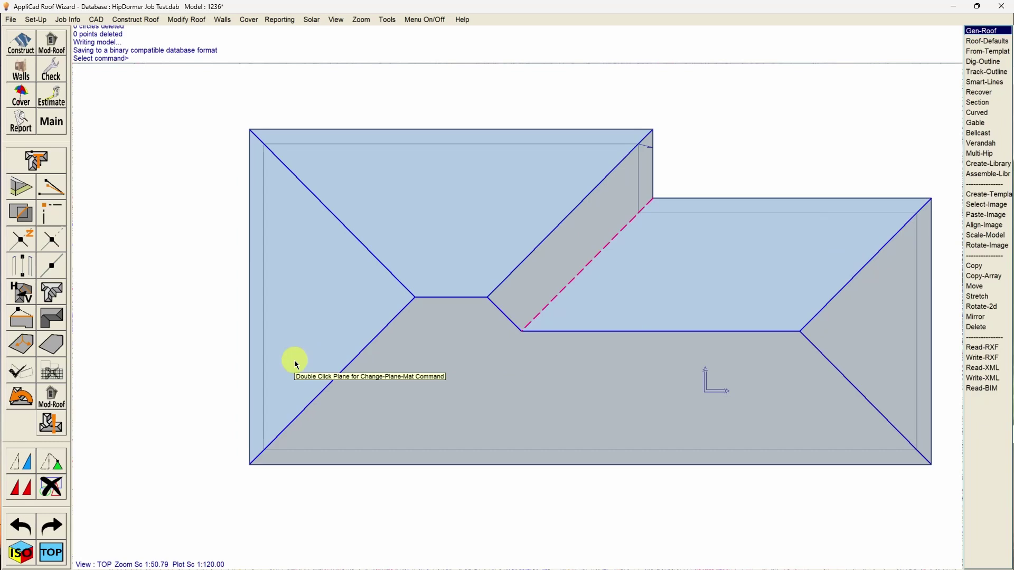
pyautogui.rightClick(216, 316)
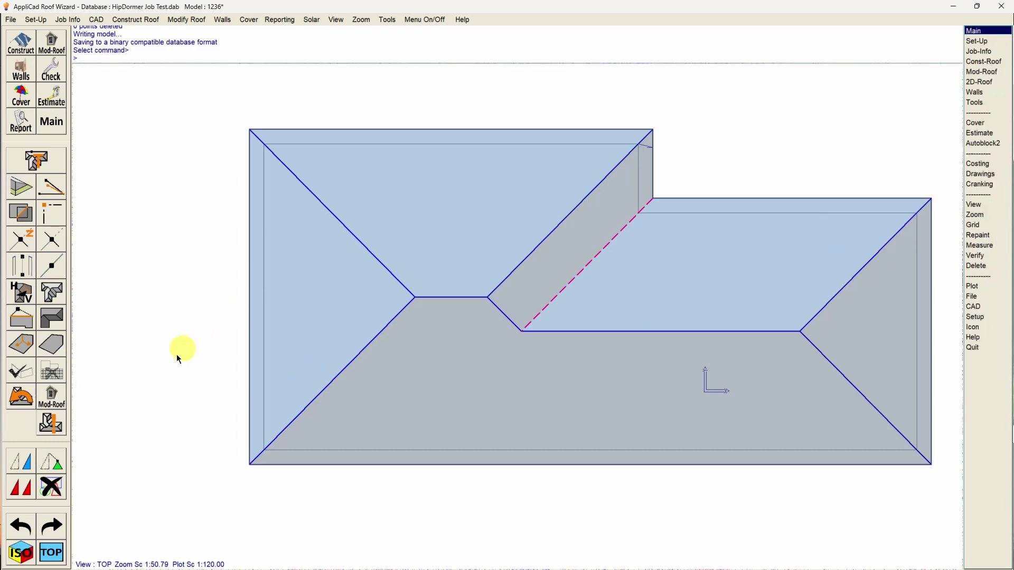
# Track a new rectangular outline about 88' by 60' overlapping the west part of the roof, snapping to 45° and 1", and close it square
pyautogui.click(19, 400)
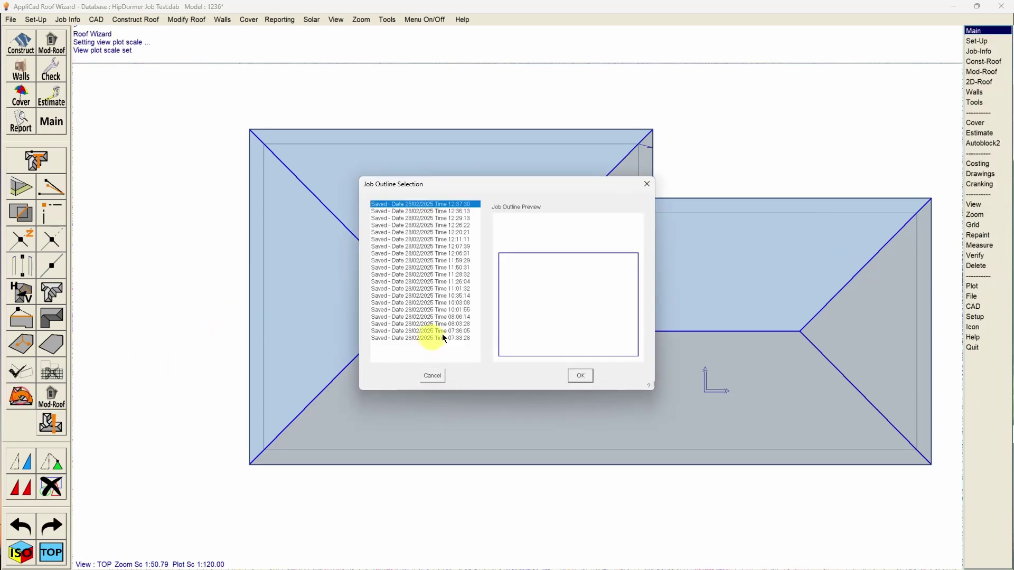
pyautogui.click(581, 376)
pyautogui.click(24, 53)
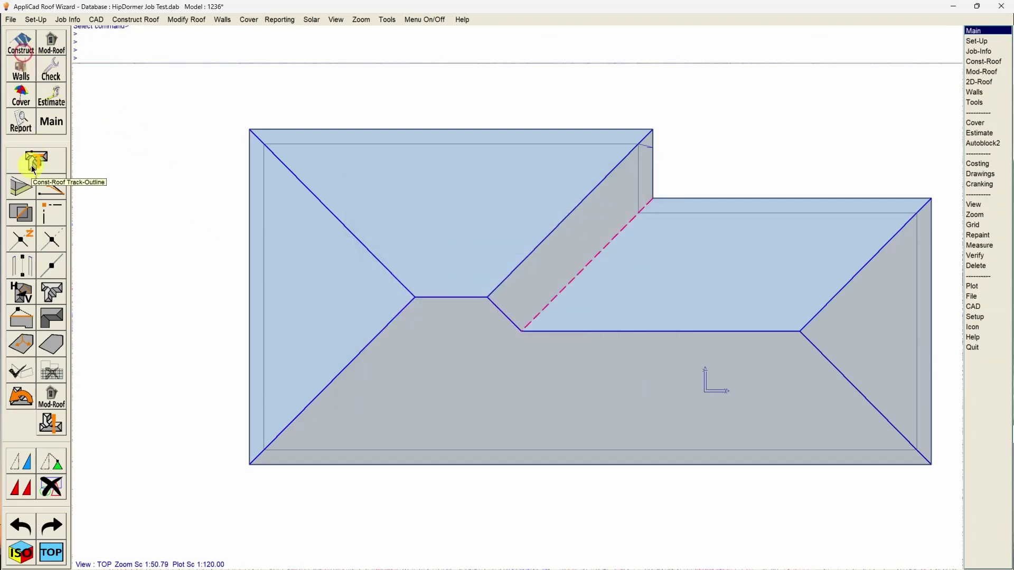
pyautogui.click(32, 164)
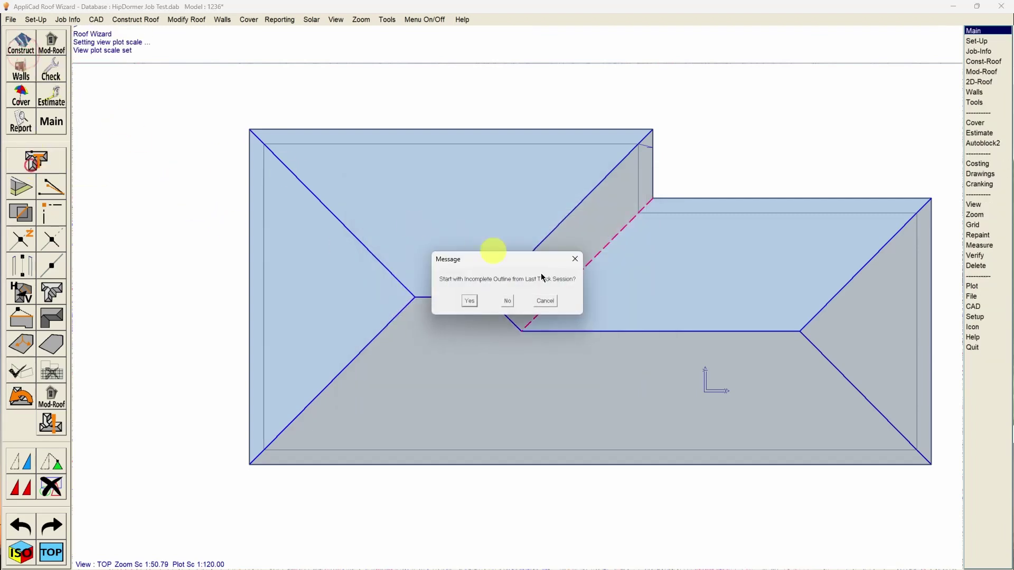
pyautogui.click(507, 301)
pyautogui.click(250, 160)
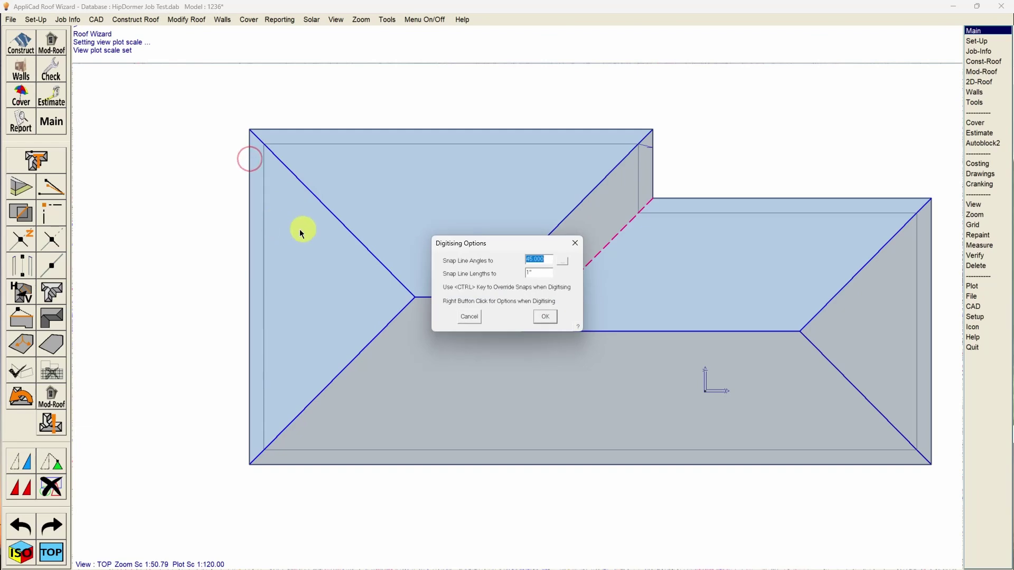
pyautogui.click(333, 258)
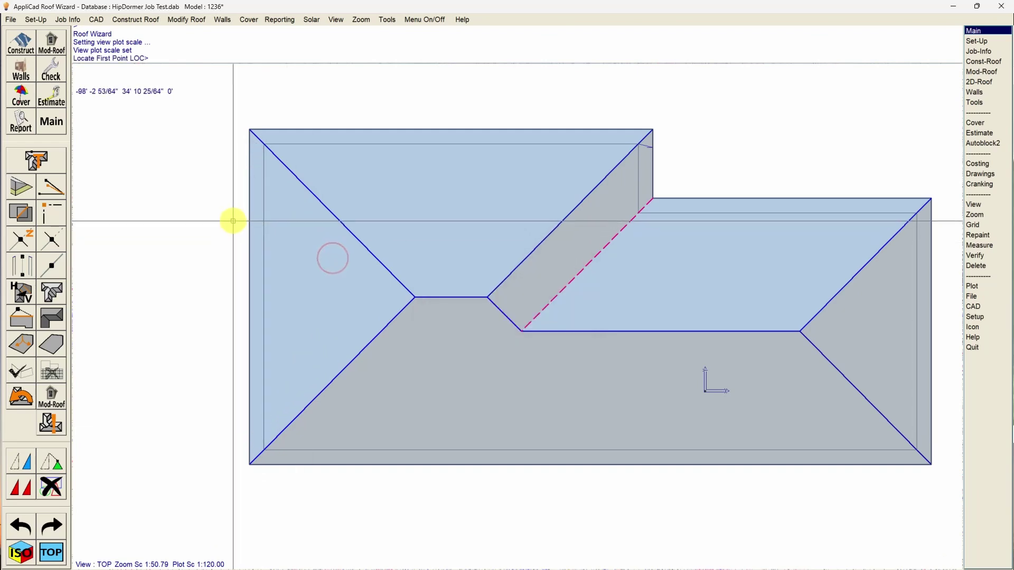
pyautogui.click(190, 219)
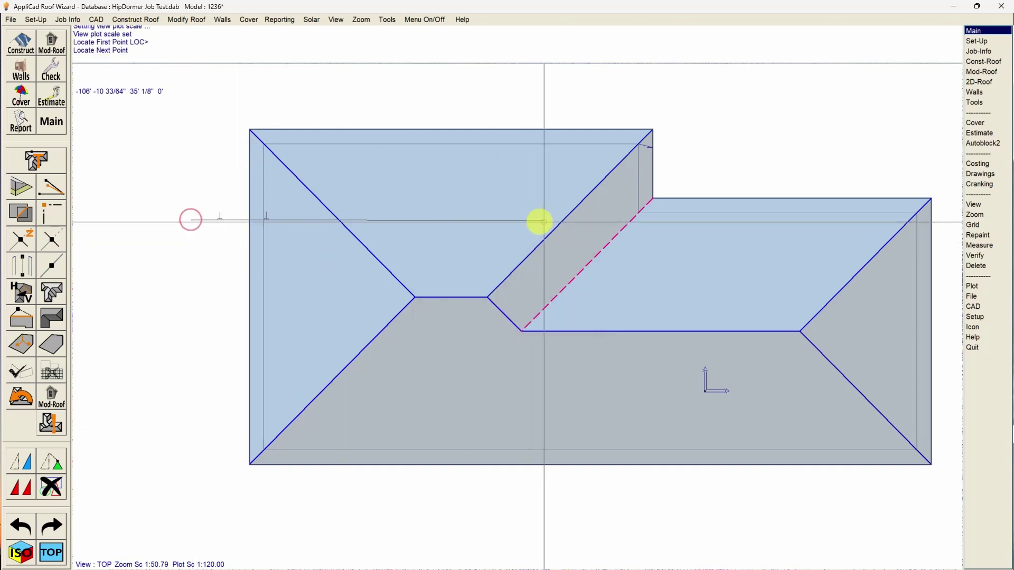
pyautogui.click(613, 219)
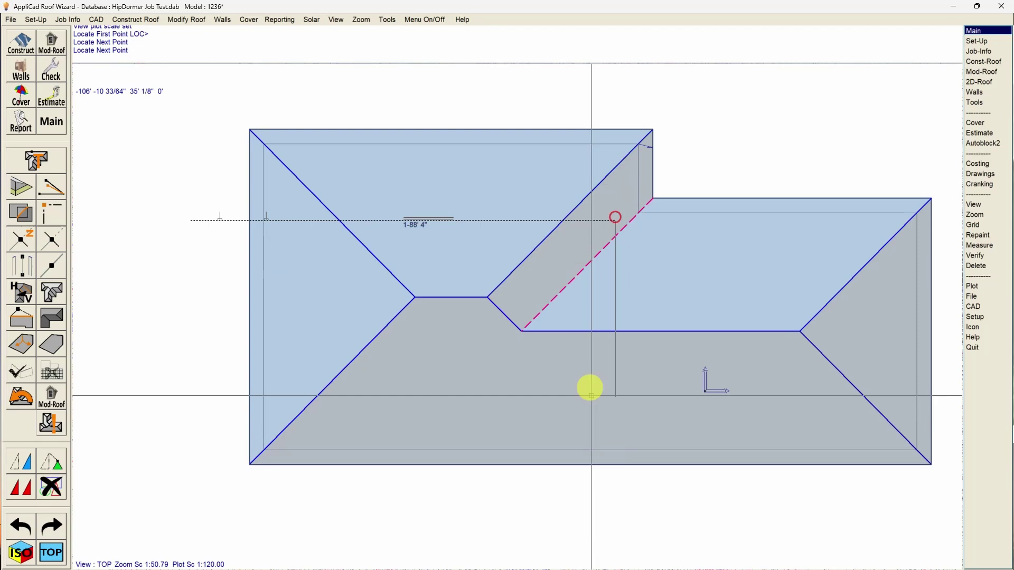
pyautogui.click(595, 512)
pyautogui.rightClick(211, 448)
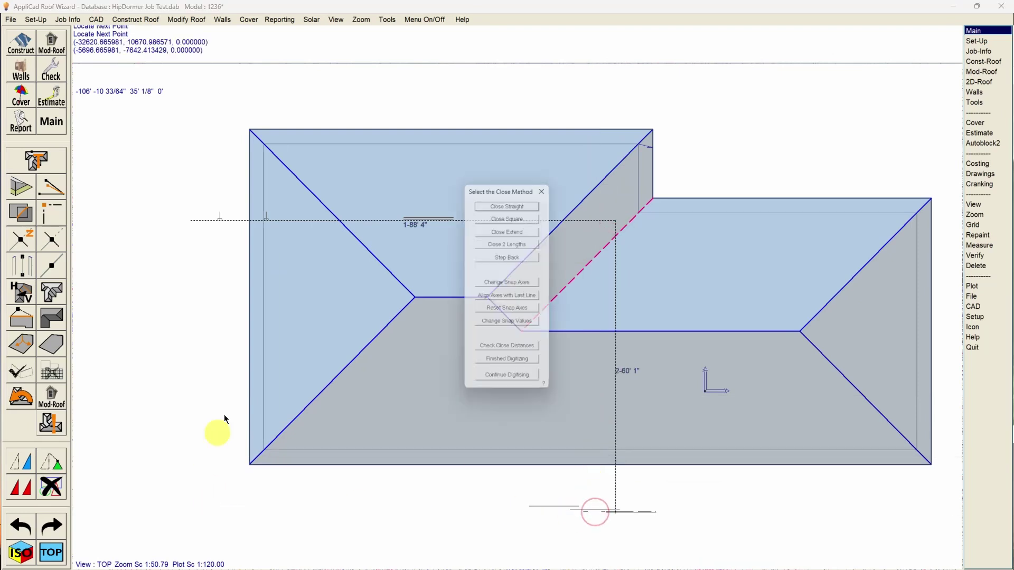
pyautogui.click(533, 213)
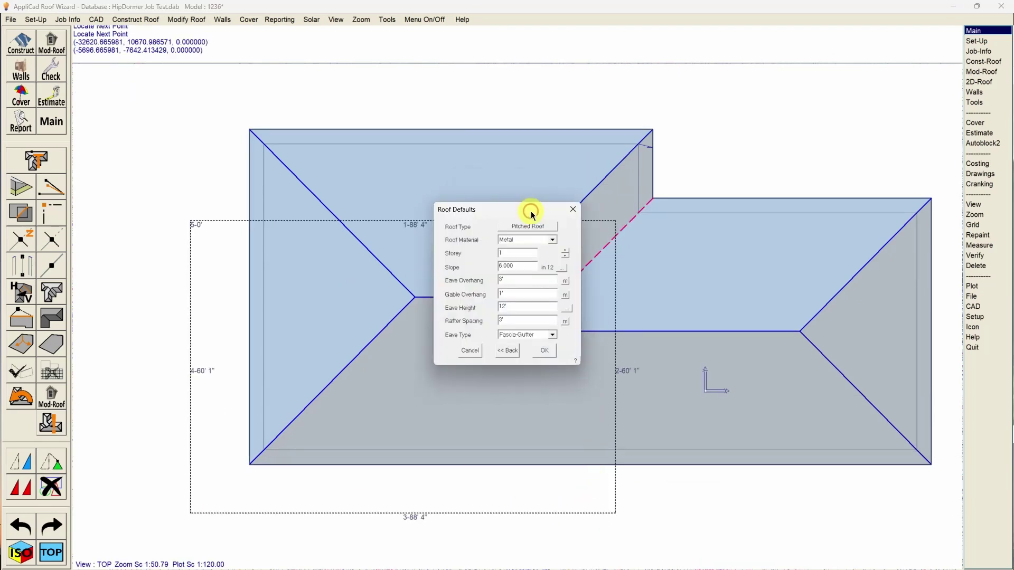
# Generate a storey 2 pitched metal roof from the rectangle with a 6 in 12 slope and a higher eave height
pyautogui.click(565, 252)
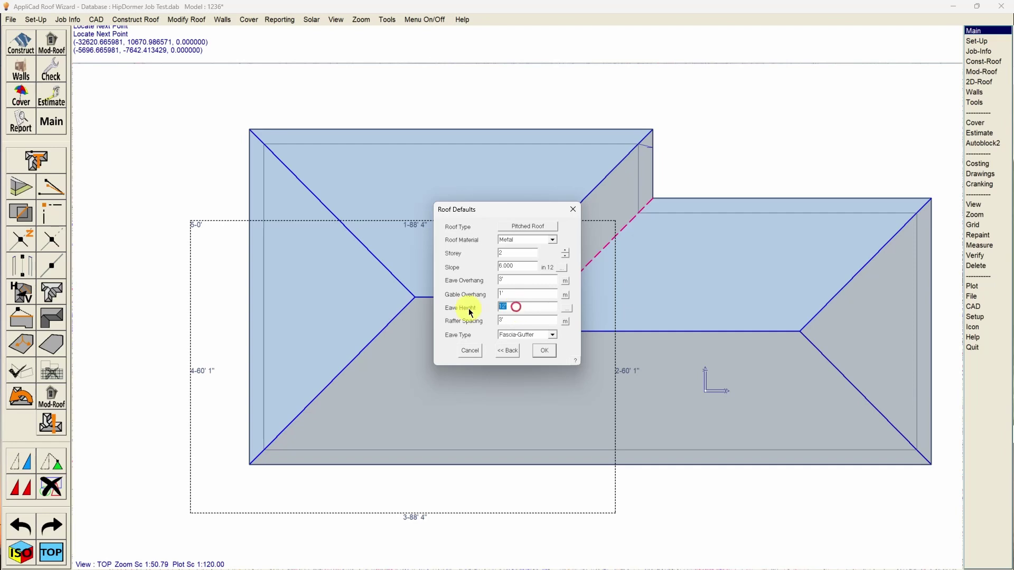
pyautogui.click(545, 351)
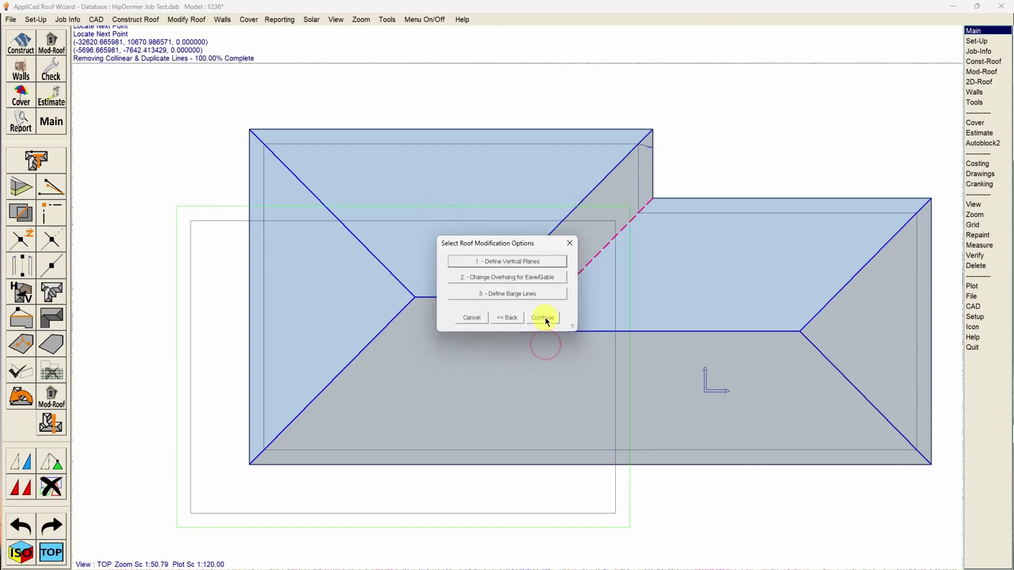
pyautogui.click(543, 317)
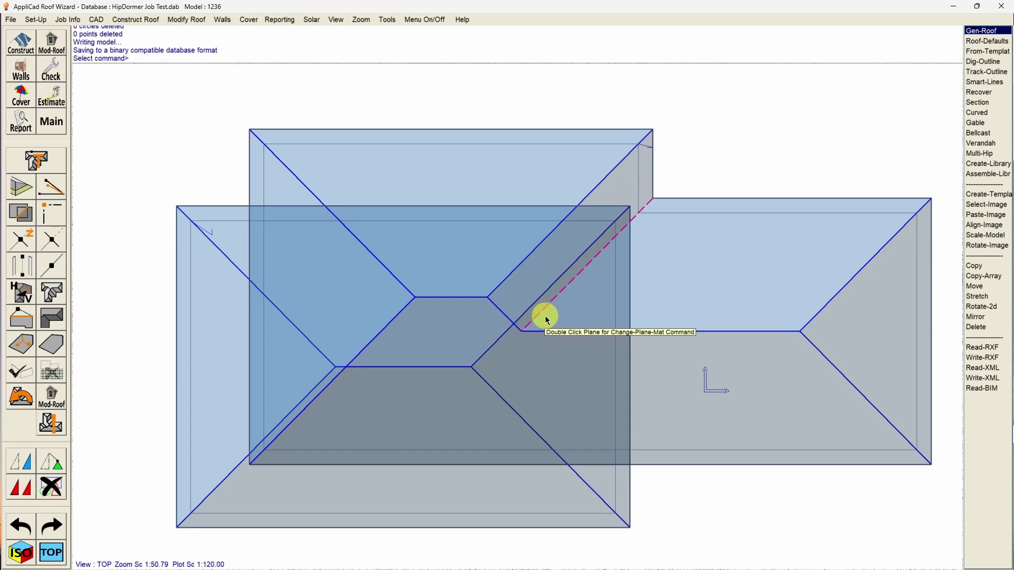
# Examine how the upper and lower roofs overlap in the front and left views, and return to the plan view
pyautogui.click(336, 19)
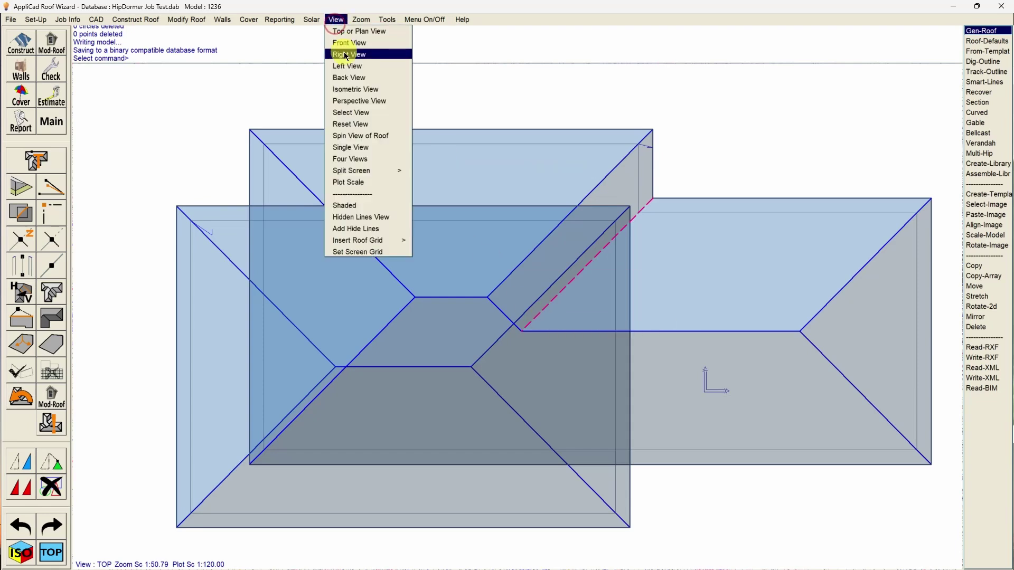
pyautogui.click(347, 44)
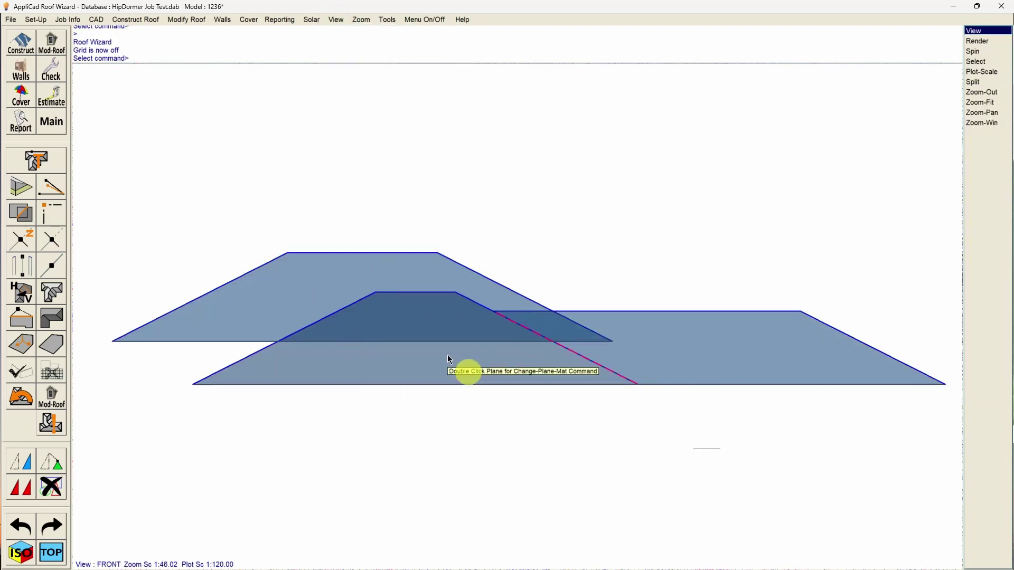
pyautogui.click(337, 22)
pyautogui.click(340, 30)
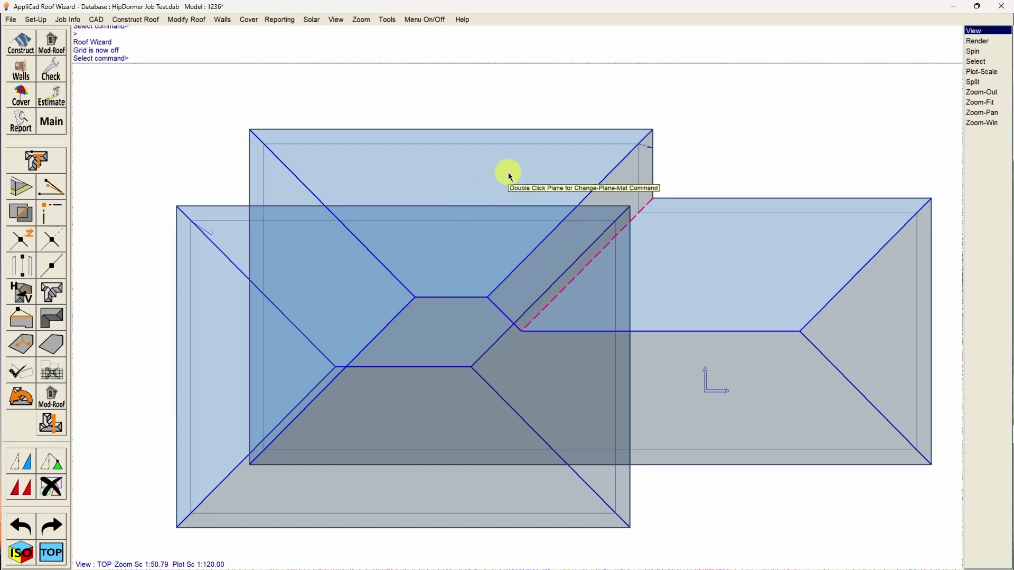
pyautogui.click(336, 20)
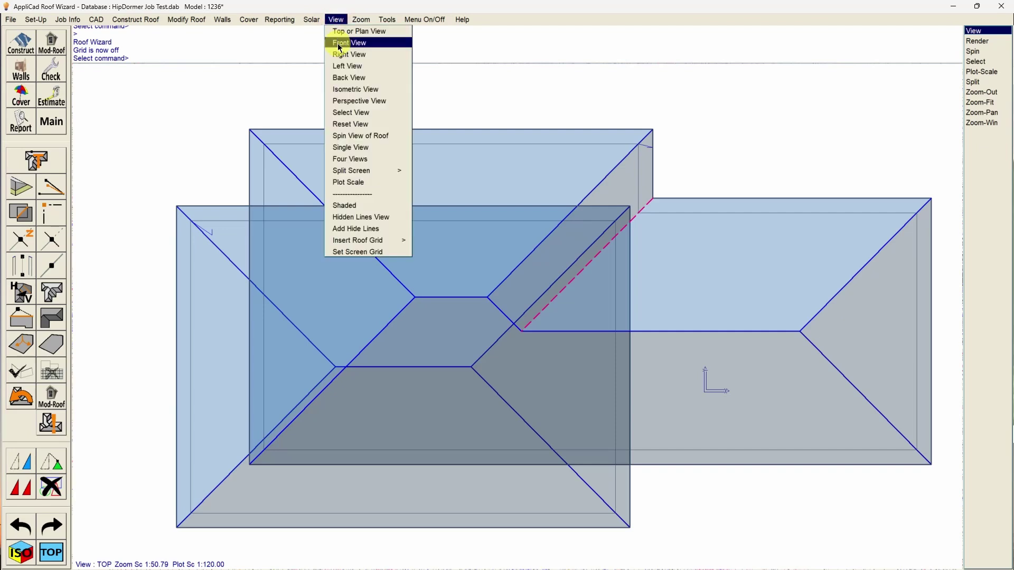
pyautogui.click(338, 65)
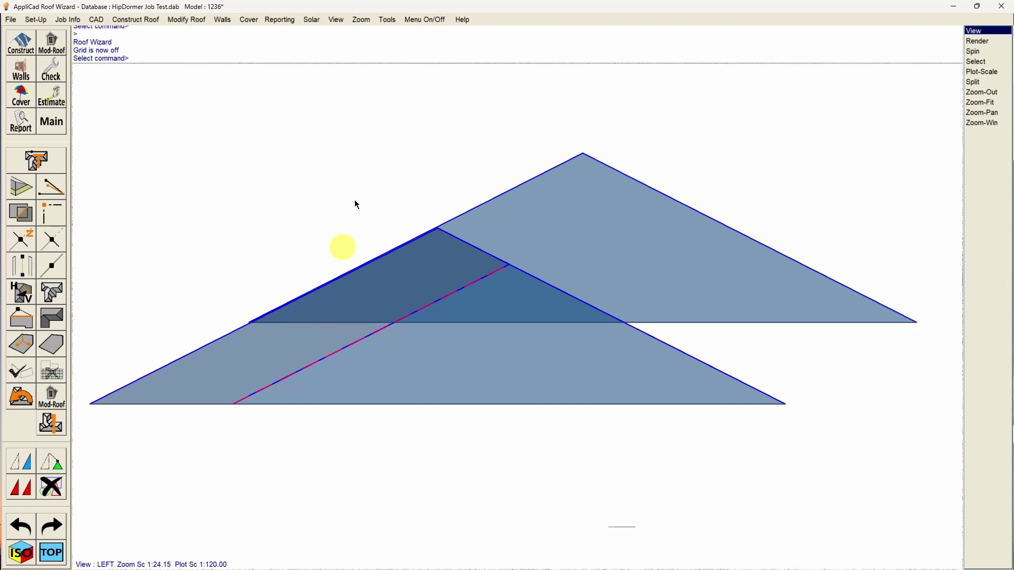
pyautogui.click(338, 21)
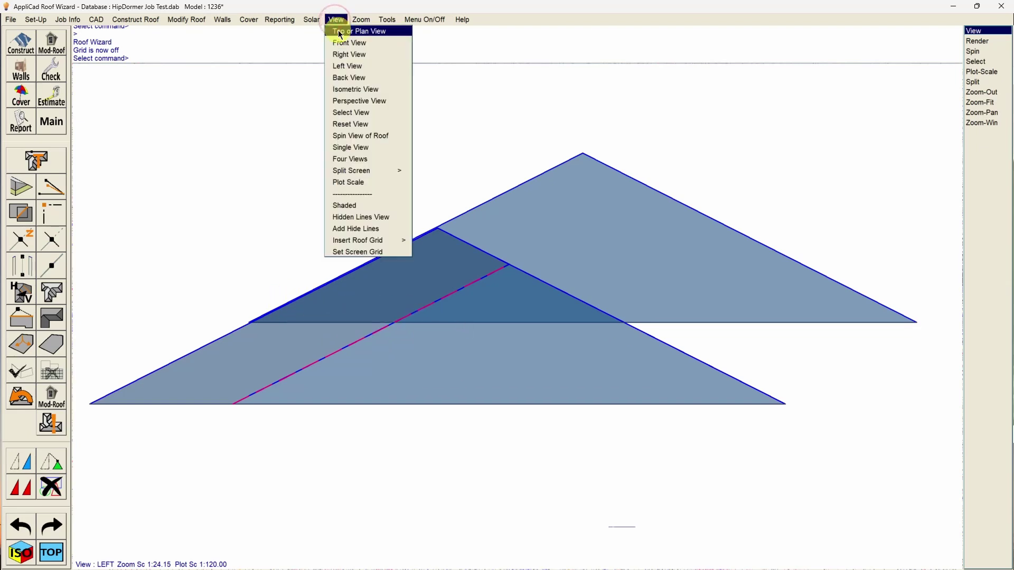
pyautogui.click(340, 32)
pyautogui.press('Escape')
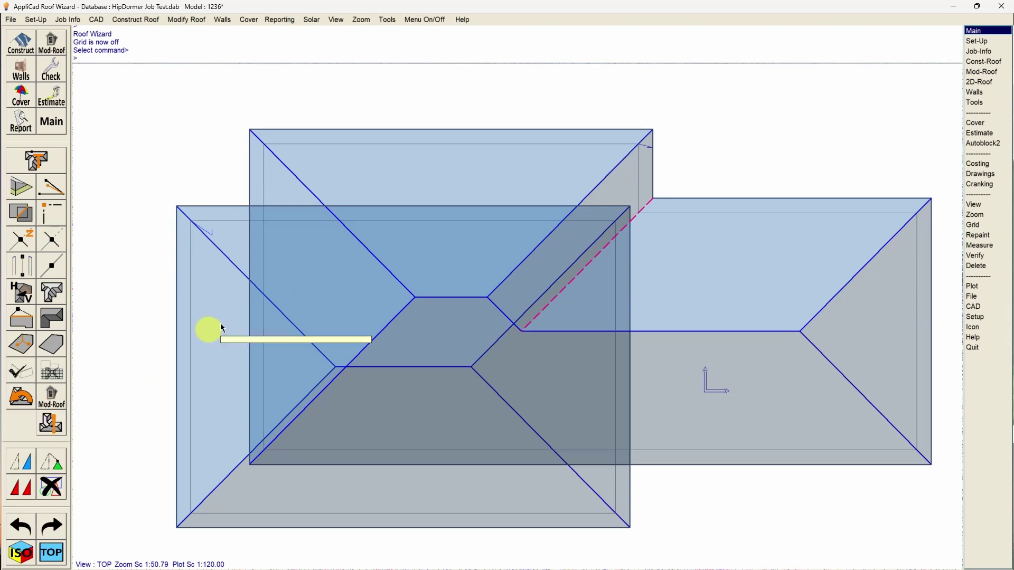
# Cut away the 1st storey planes inside the auto-tracked upper wall outline with an Advanced Cut-Out, selecting by storey and deleting the internal pieces
pyautogui.click(53, 400)
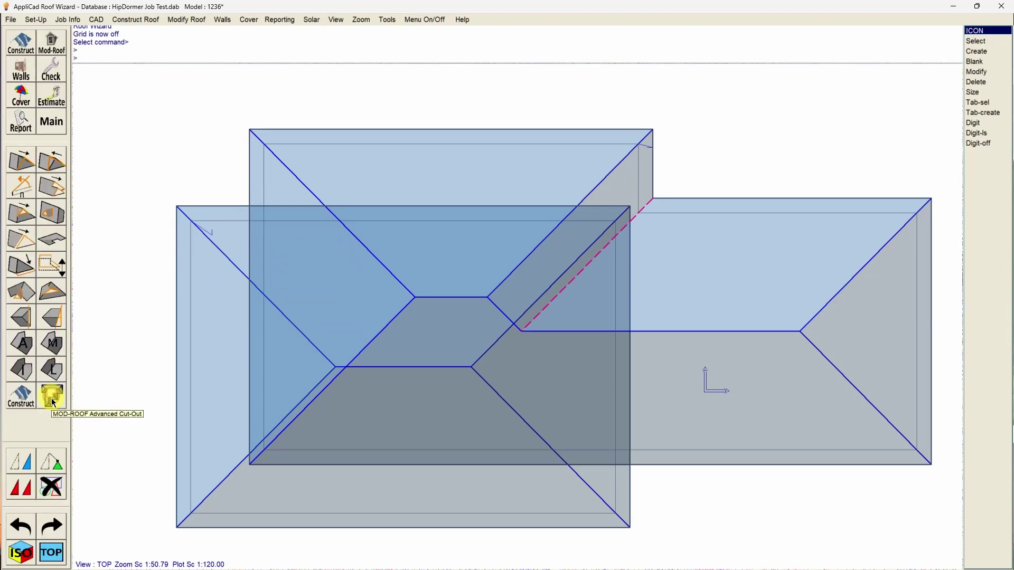
pyautogui.click(52, 395)
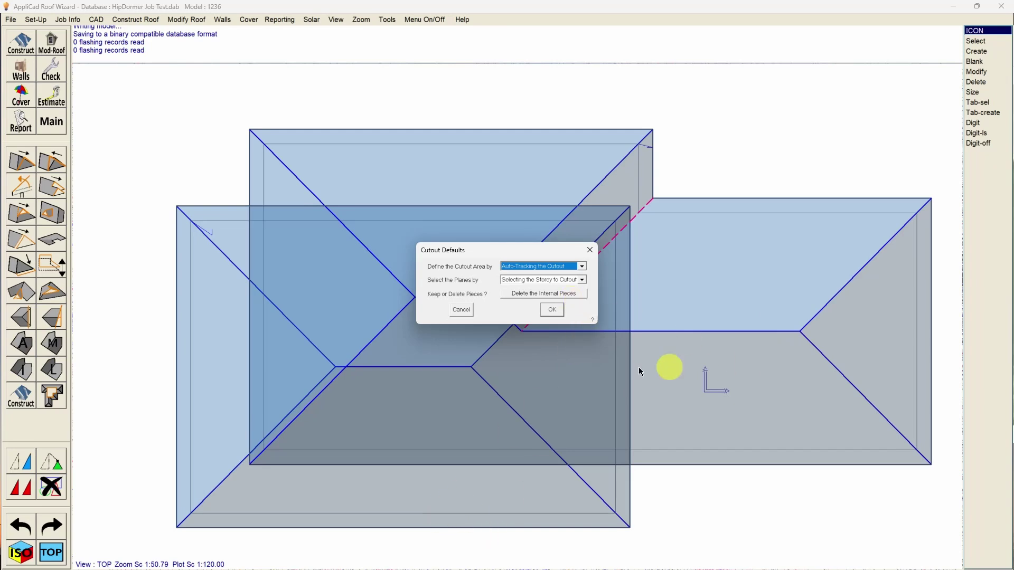
pyautogui.click(553, 312)
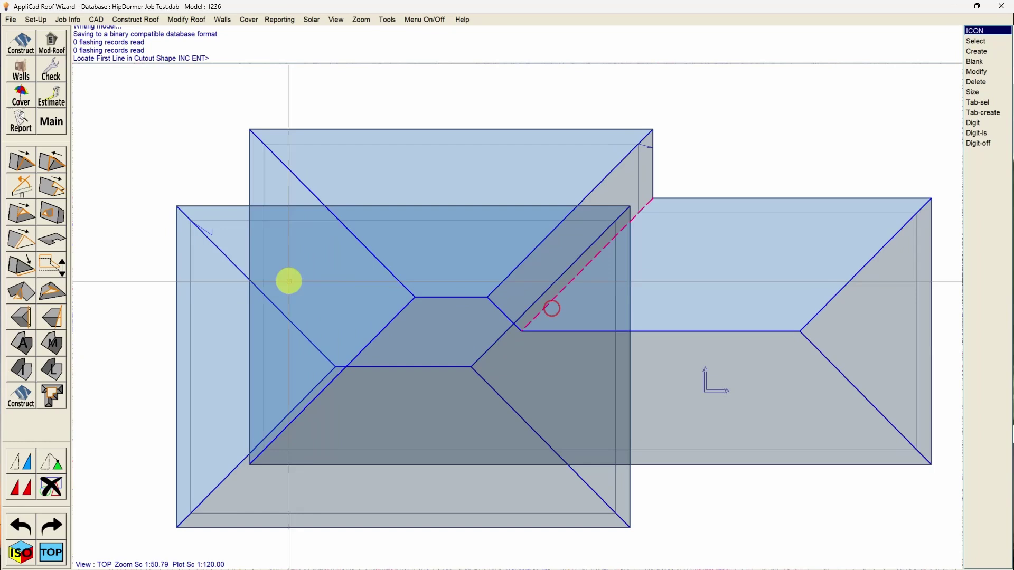
pyautogui.click(225, 222)
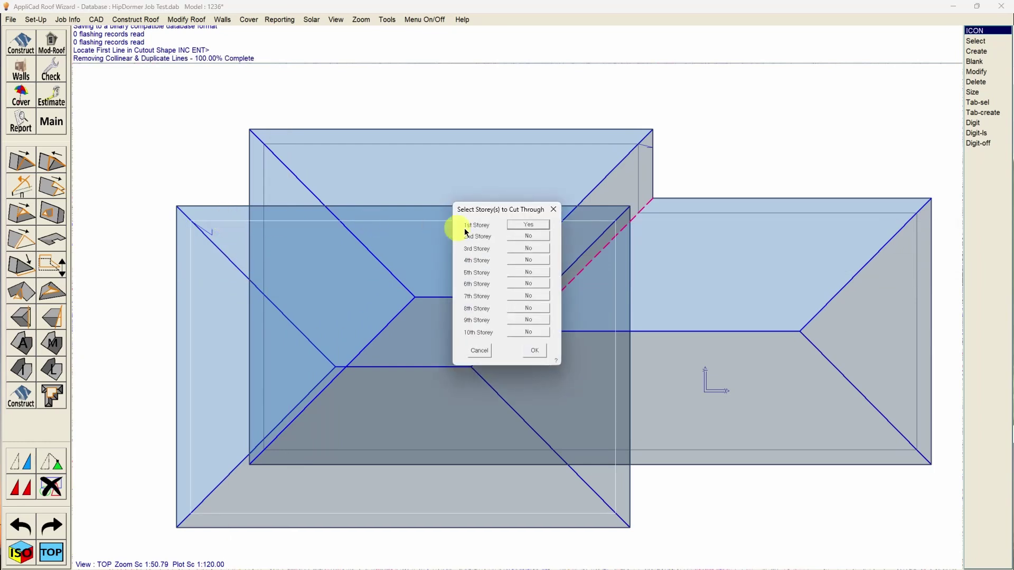
pyautogui.click(535, 350)
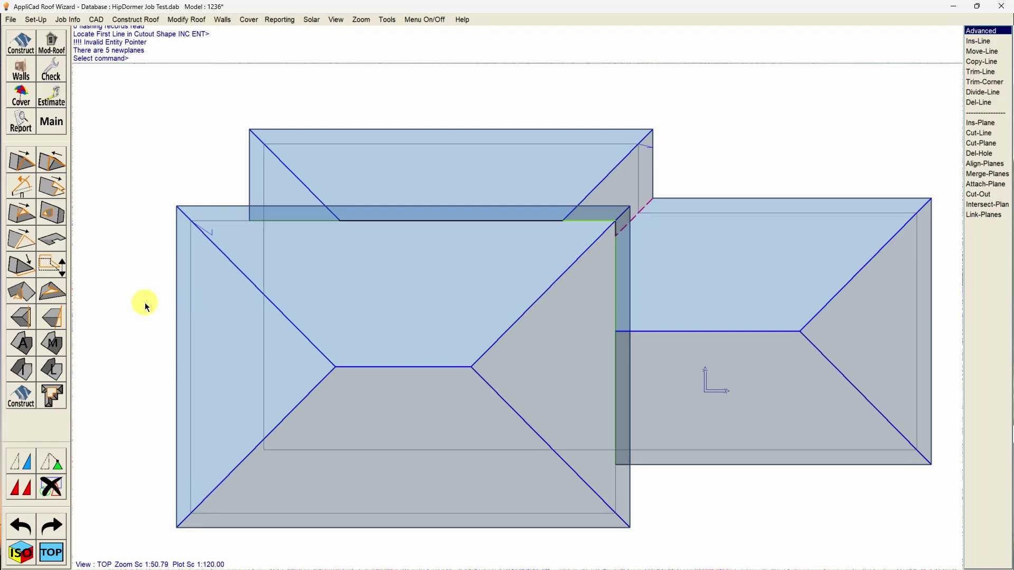
pyautogui.press('Escape')
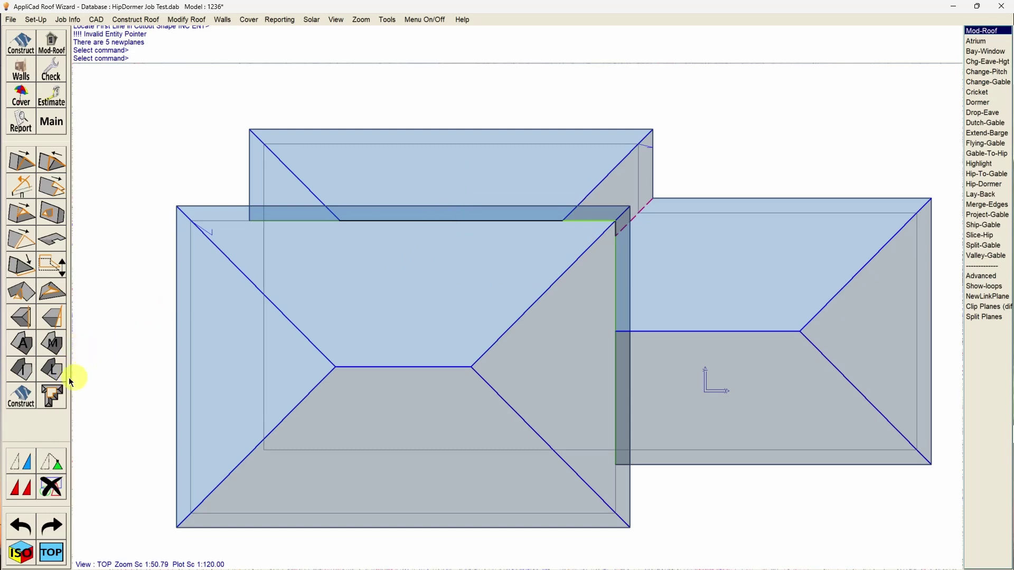
# Align the upper roof's north plane with the lower roof's north plane, moving the plane and the remainder of its storey
pyautogui.click(22, 343)
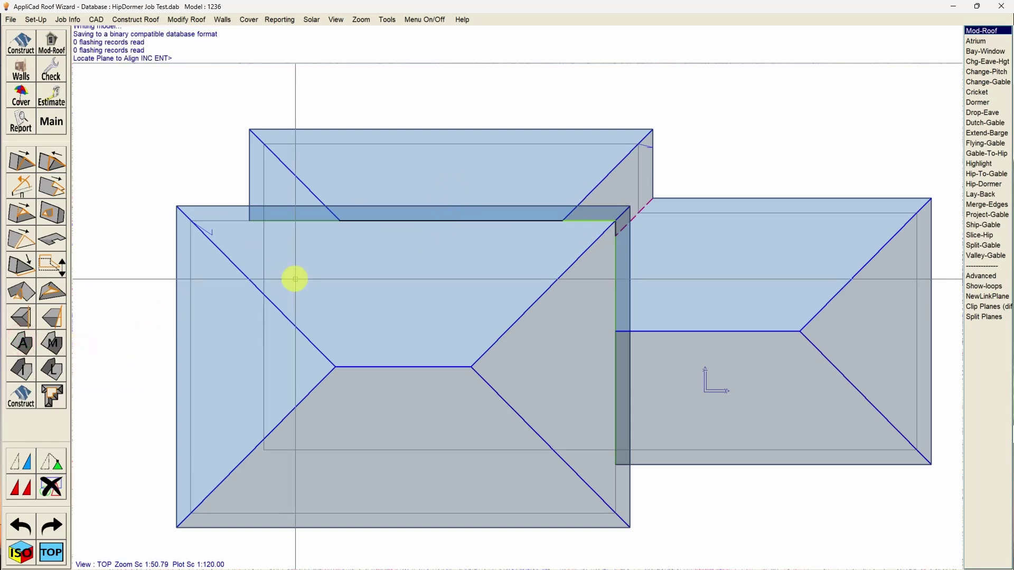
pyautogui.click(230, 233)
pyautogui.click(446, 173)
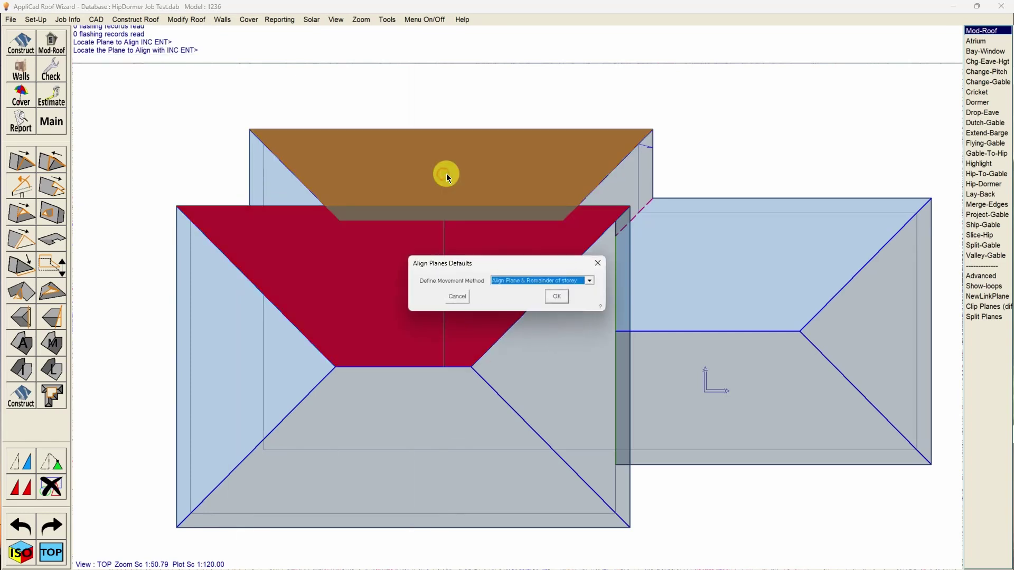
pyautogui.click(558, 297)
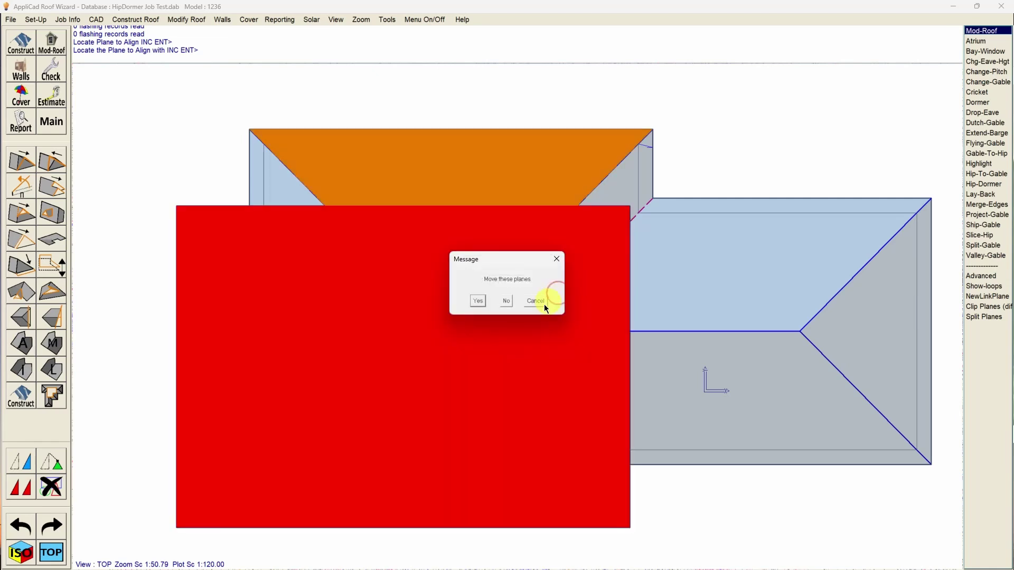
pyautogui.click(477, 301)
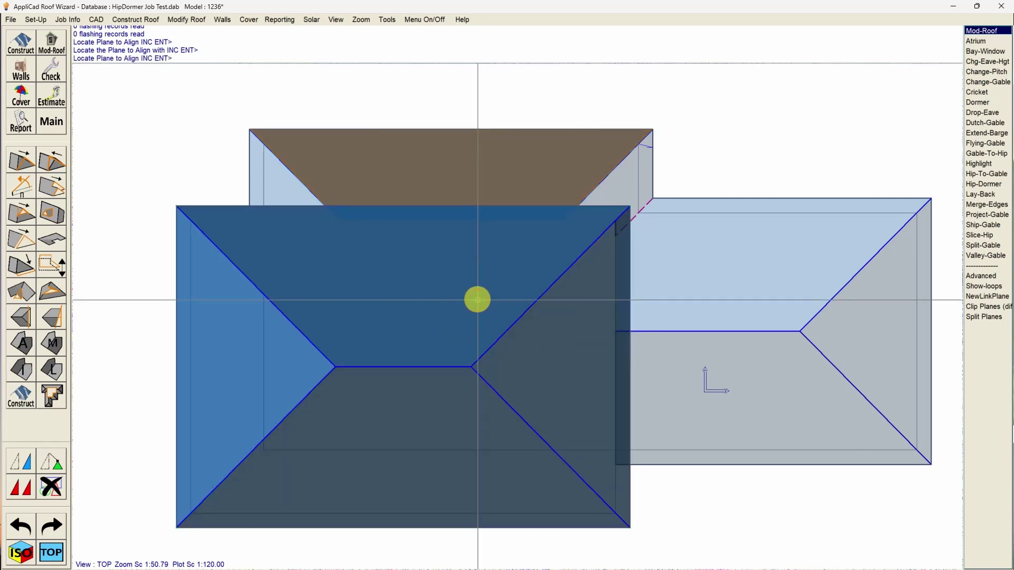
pyautogui.press('Escape')
pyautogui.press('Escape')
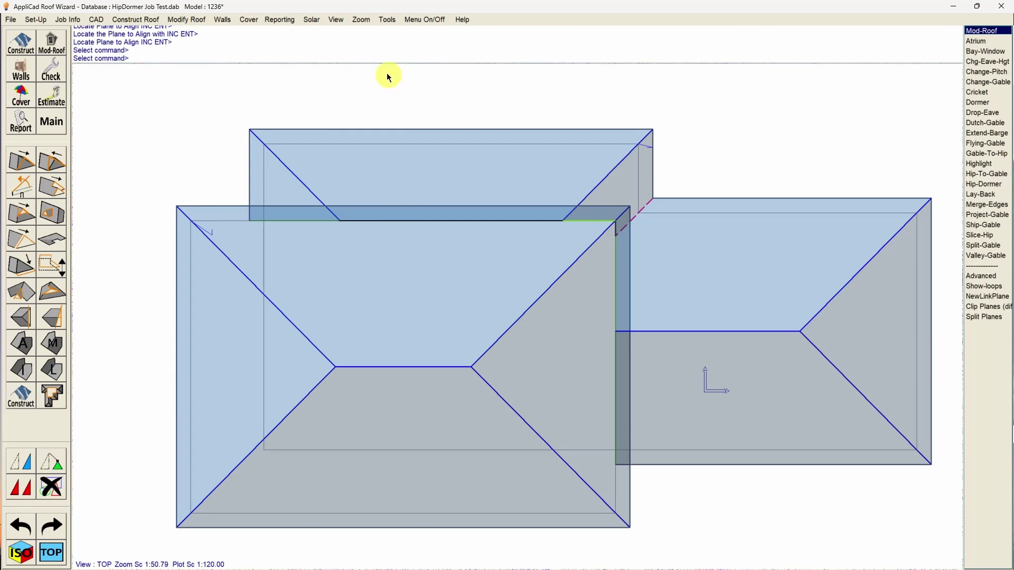
# Examine the alignment of the upper and lower north planes in the left view, and return to the plan view
pyautogui.click(332, 21)
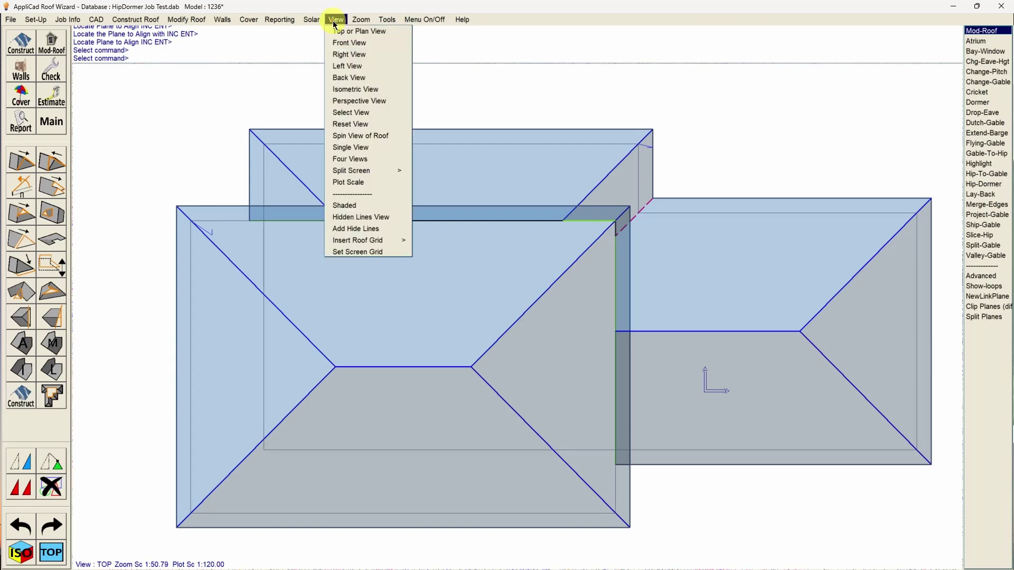
pyautogui.click(352, 68)
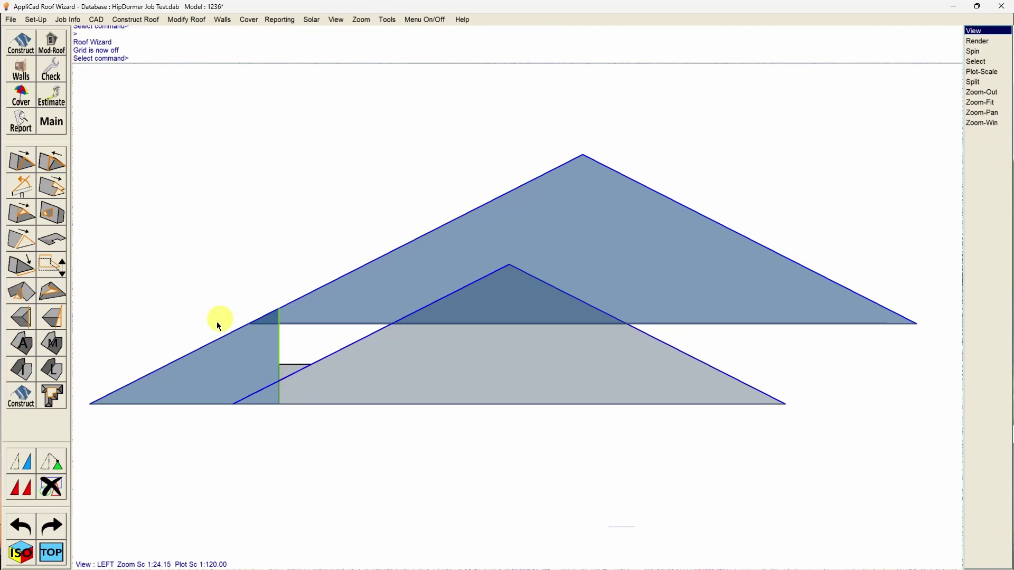
pyautogui.click(337, 20)
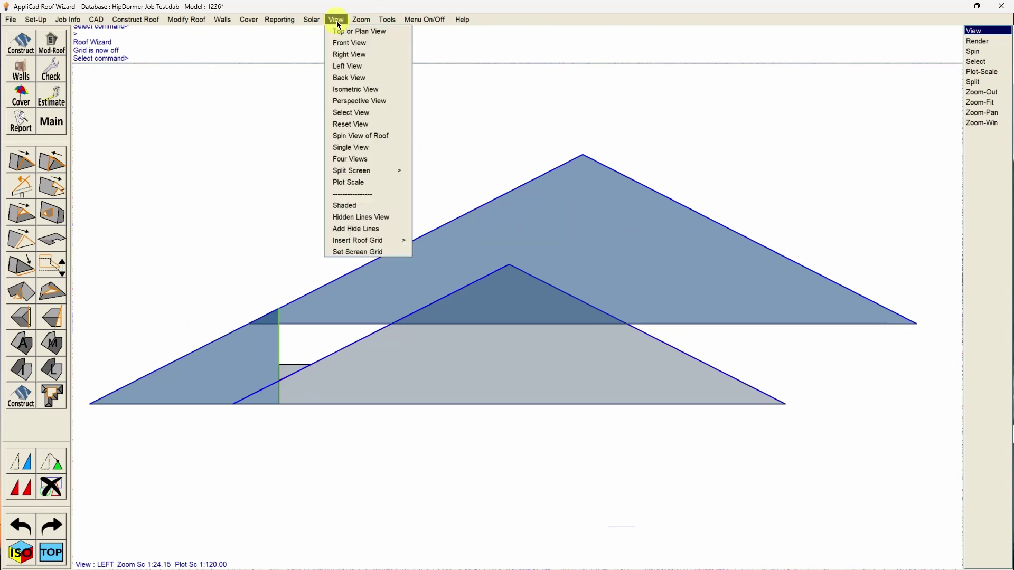
pyautogui.click(368, 31)
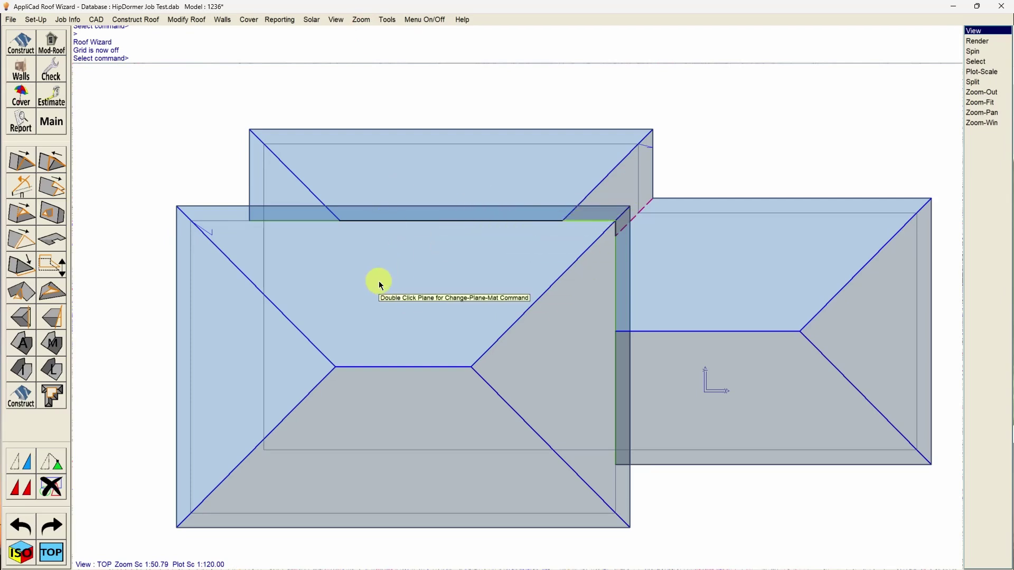
pyautogui.press('Escape')
pyautogui.press('Escape')
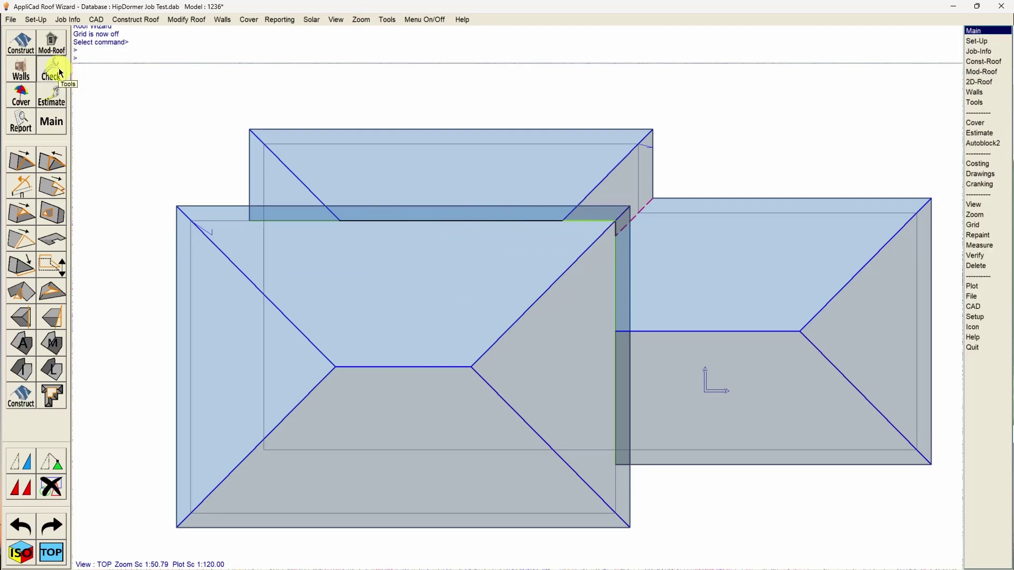
# Verify the entity properties of the lower and upper north roof planes one after the other
pyautogui.click(58, 68)
pyautogui.click(52, 371)
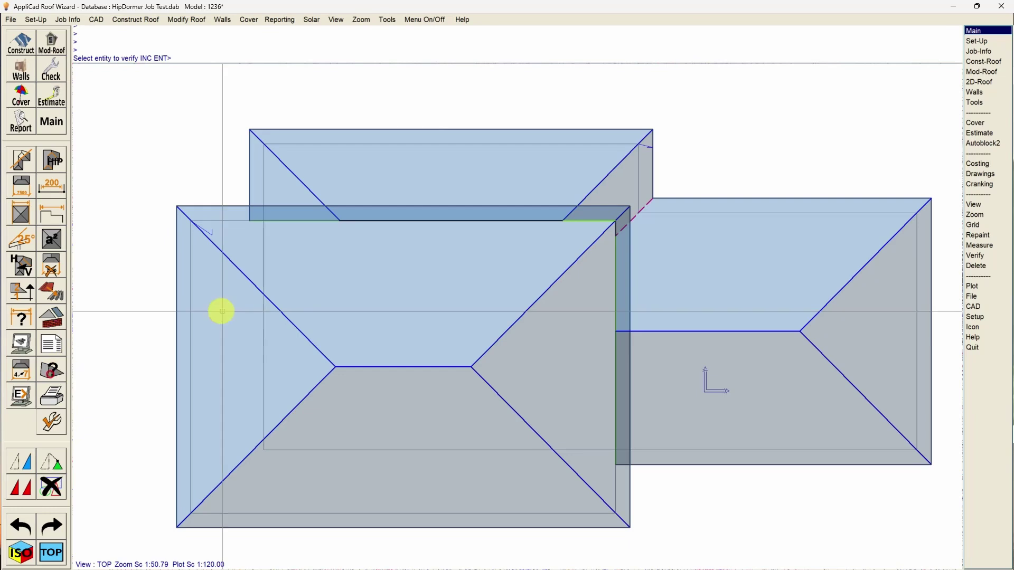
pyautogui.click(433, 164)
pyautogui.press('Return')
pyautogui.click(284, 254)
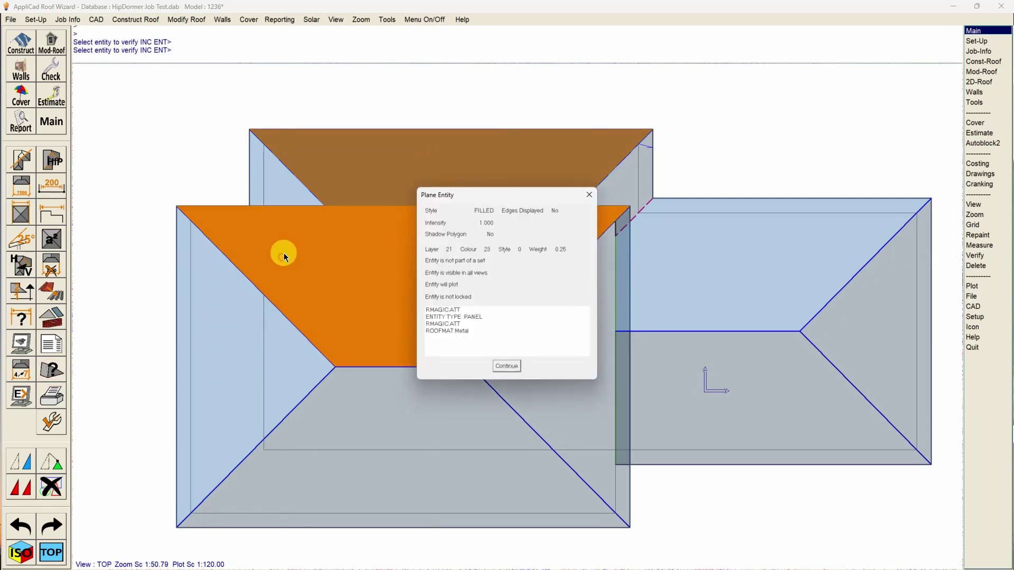
pyautogui.press('Return')
pyautogui.press('Escape')
pyautogui.press('Escape')
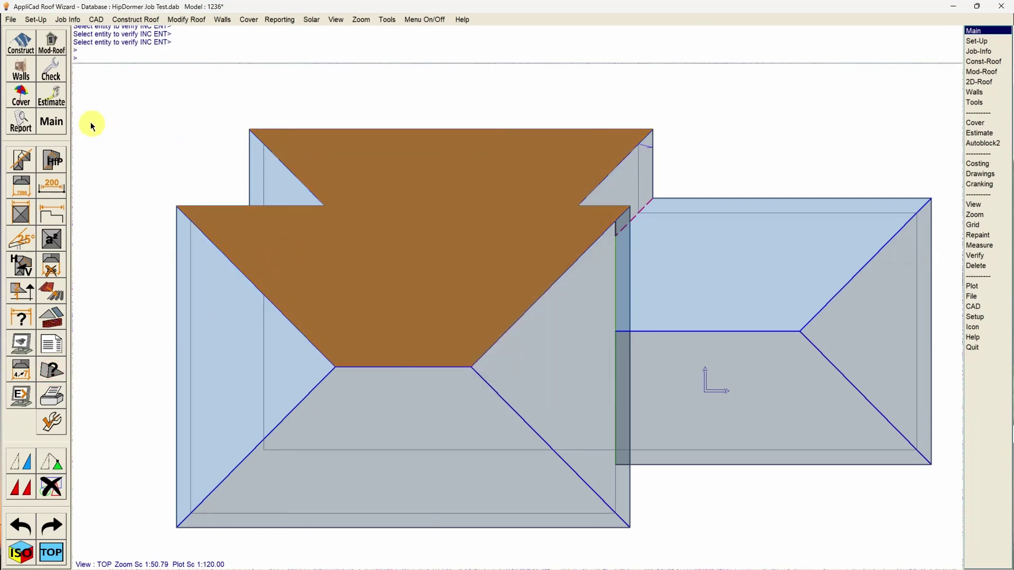
# Merge the upper roof's north plane with the lower roof's north plane
pyautogui.click(53, 54)
pyautogui.click(58, 334)
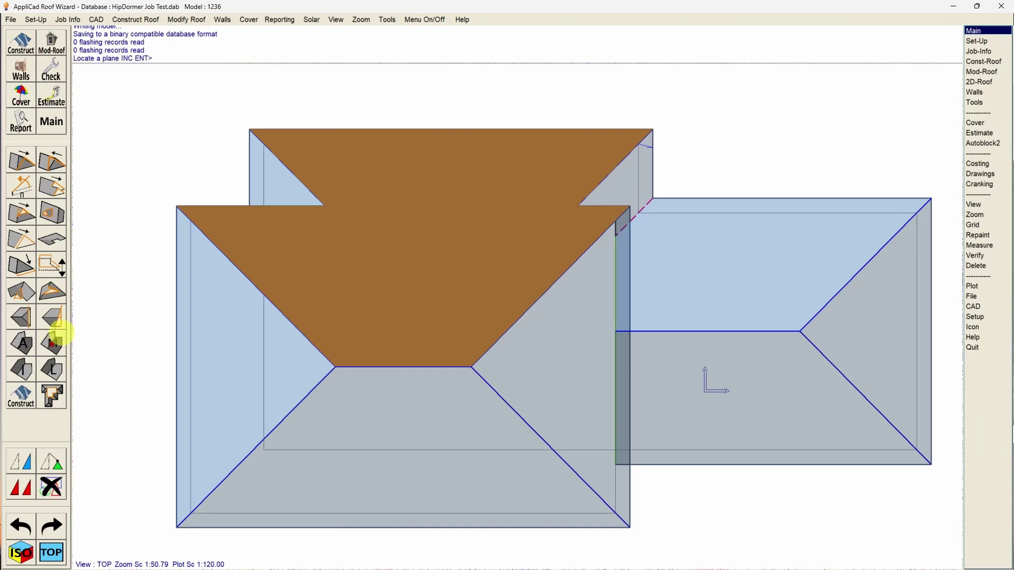
pyautogui.click(221, 226)
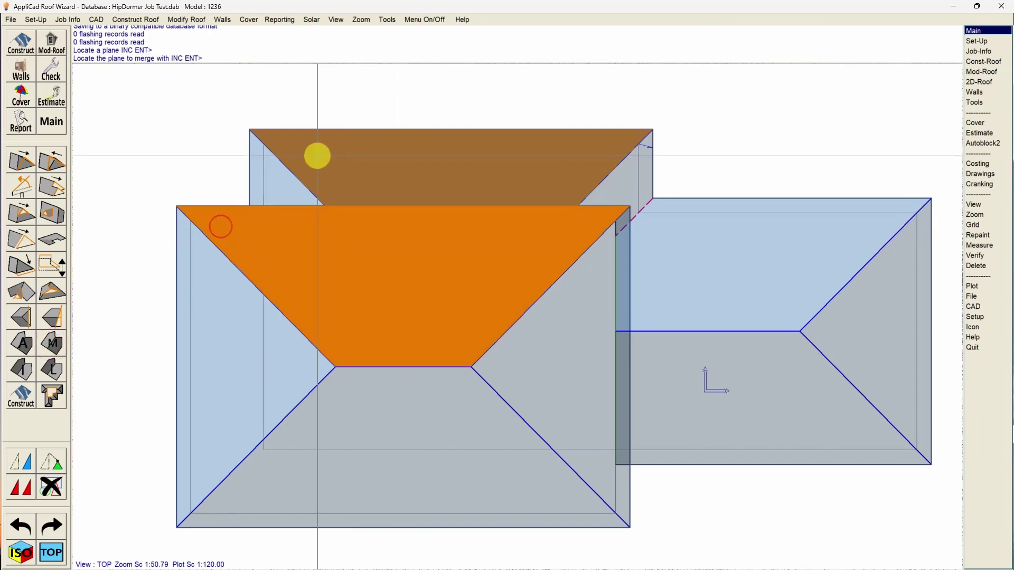
pyautogui.press('Escape')
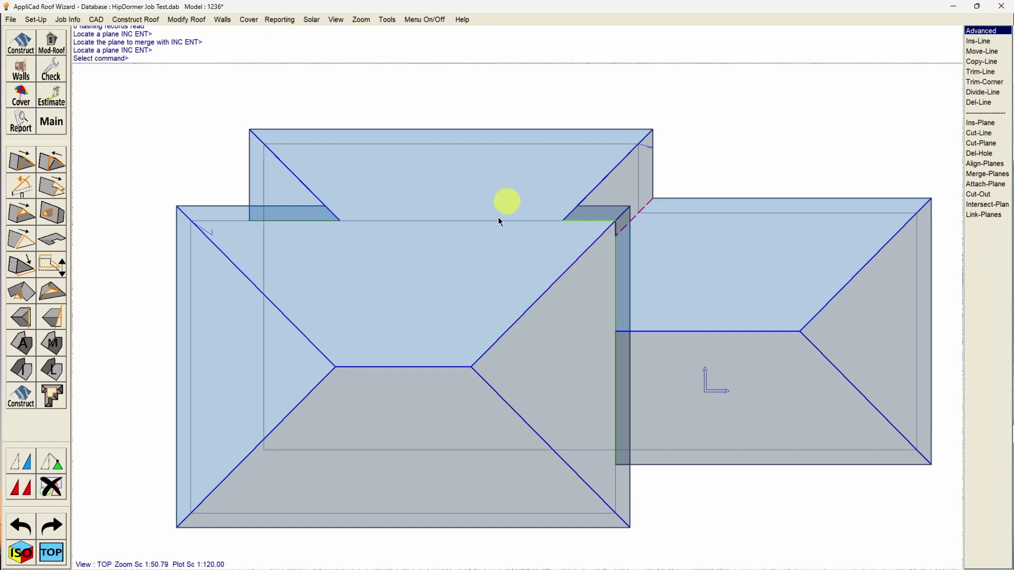
pyautogui.press('Escape')
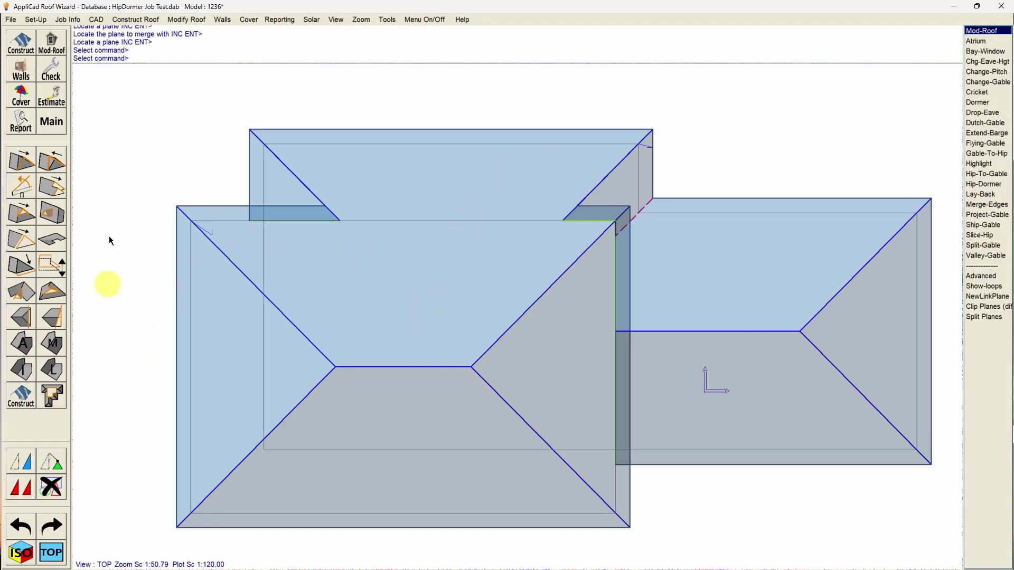
# Verify the entity properties of the merged north roof plane
pyautogui.click(50, 66)
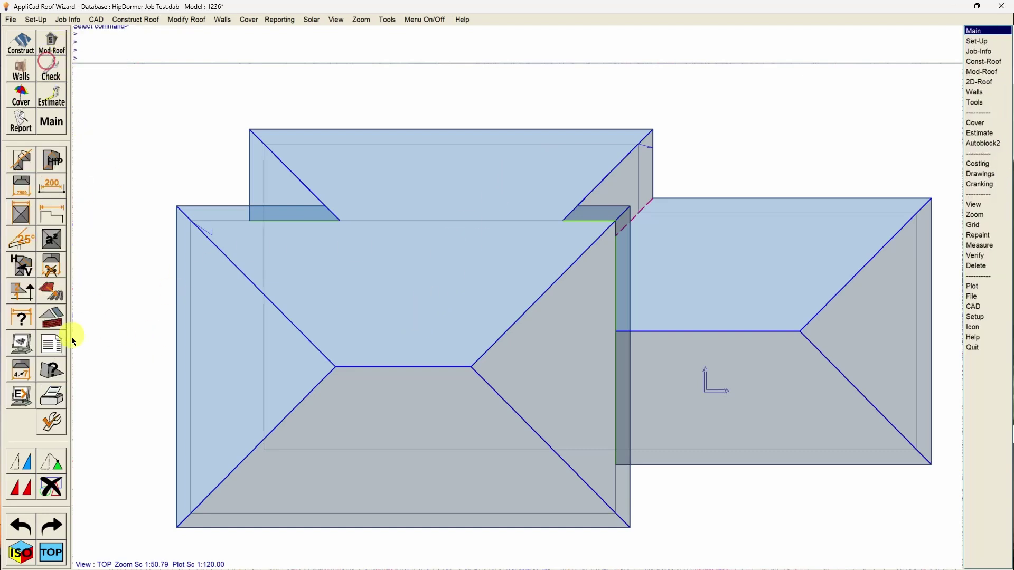
pyautogui.click(53, 373)
pyautogui.click(426, 199)
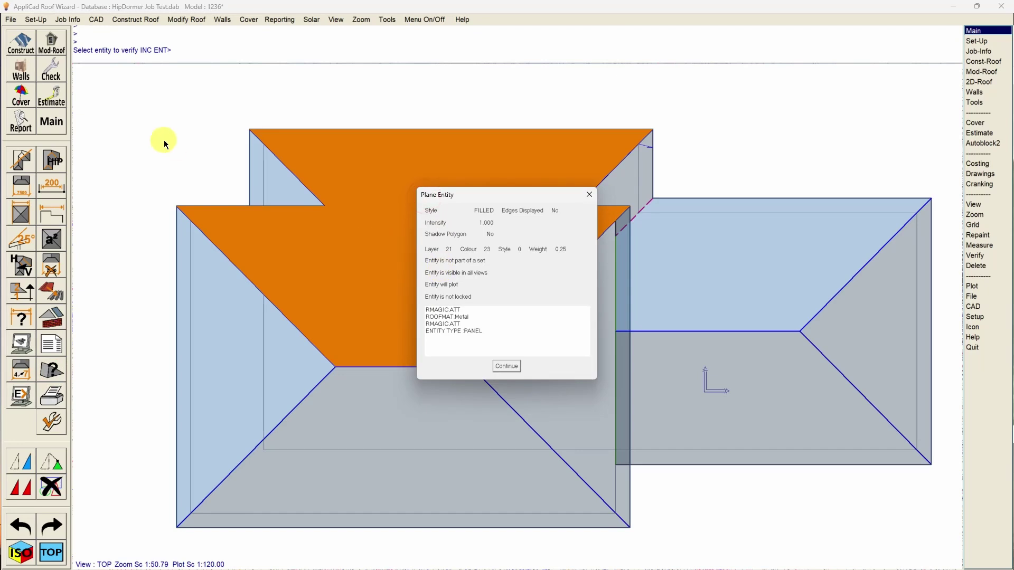
pyautogui.press('Return')
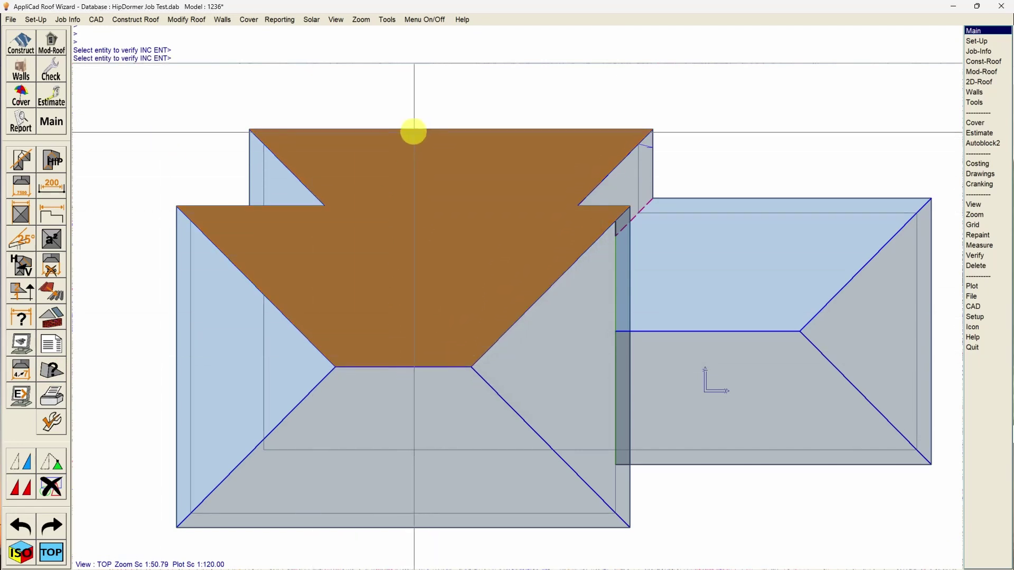
pyautogui.rightClick(204, 169)
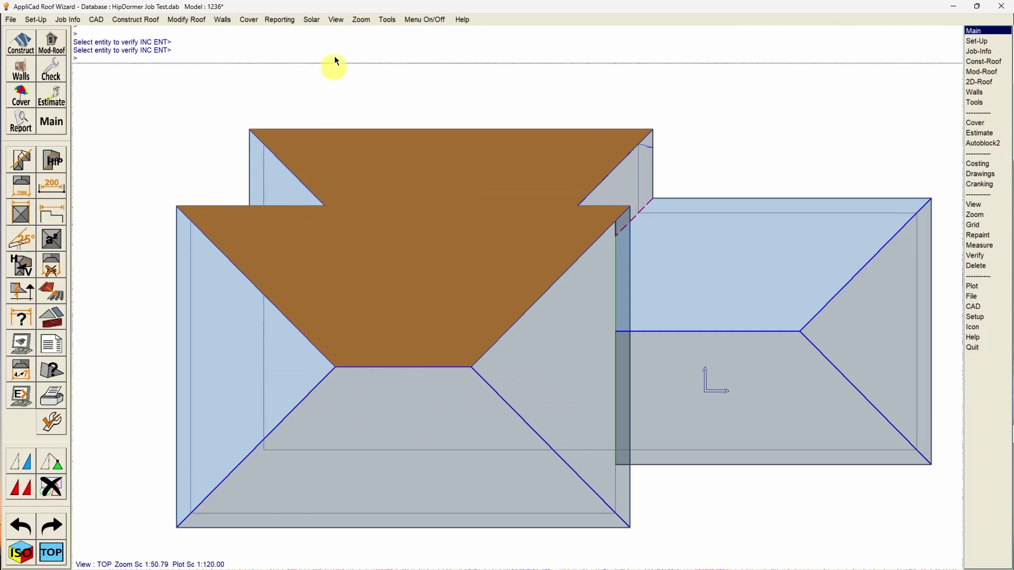
# Examine the cut and merged roofs in the front view, and return to the plan view
pyautogui.click(336, 19)
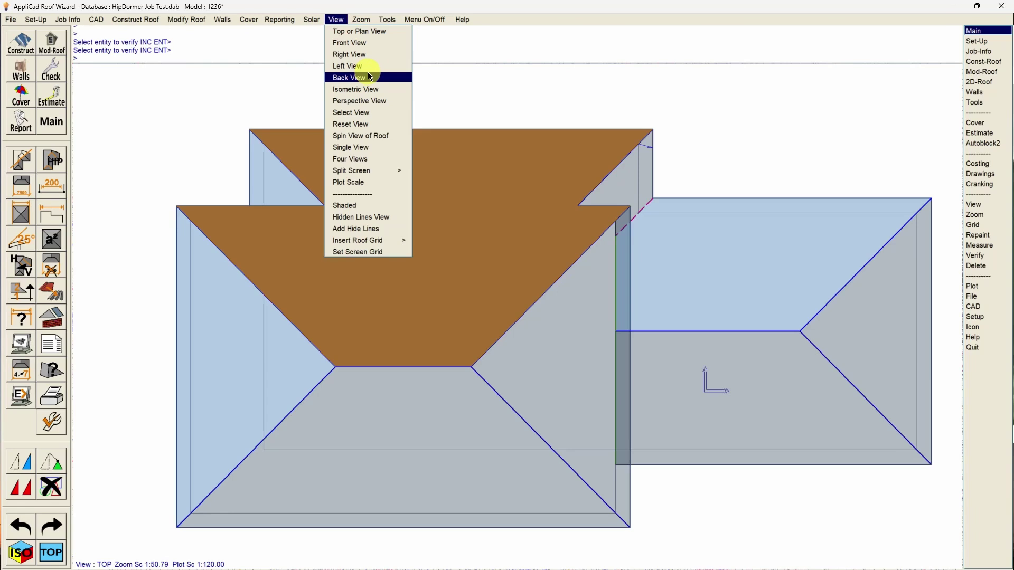
pyautogui.click(366, 44)
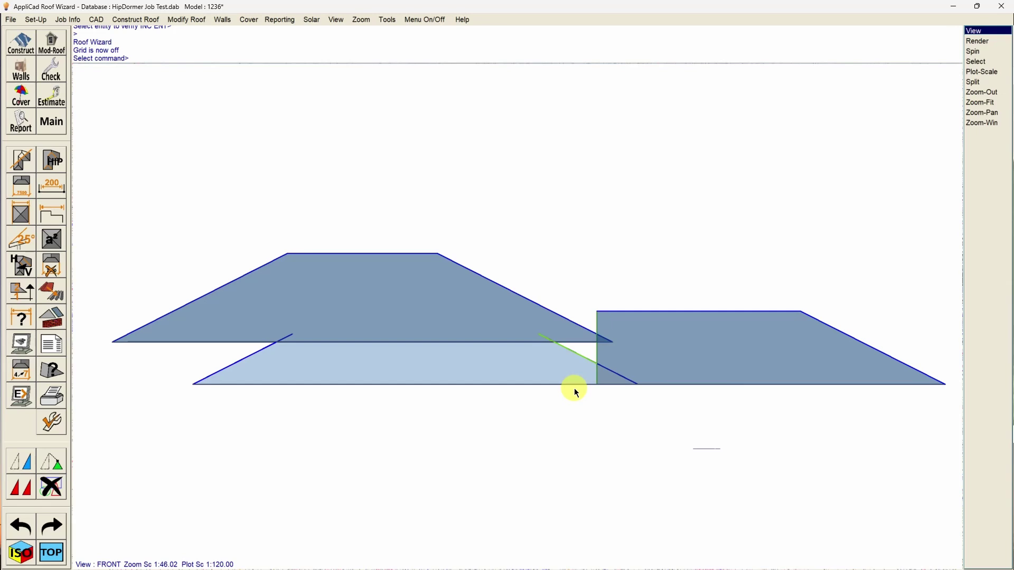
pyautogui.press('Escape')
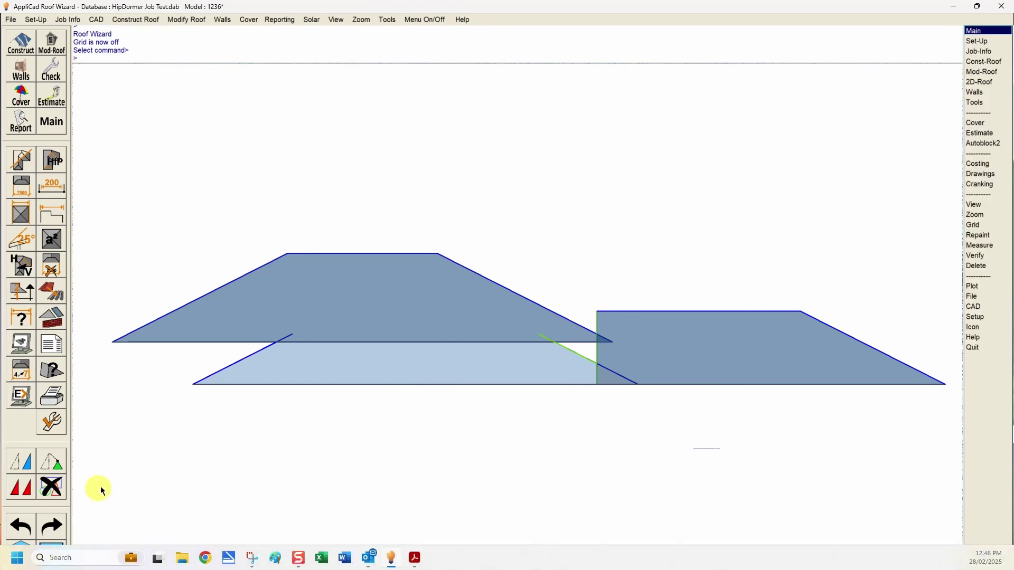
pyautogui.click(53, 550)
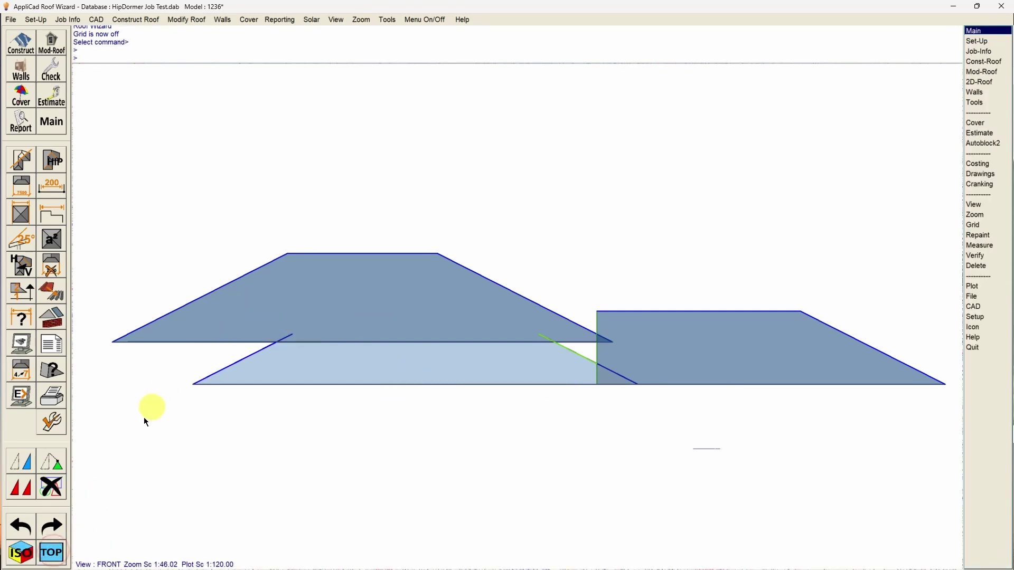
pyautogui.click(54, 544)
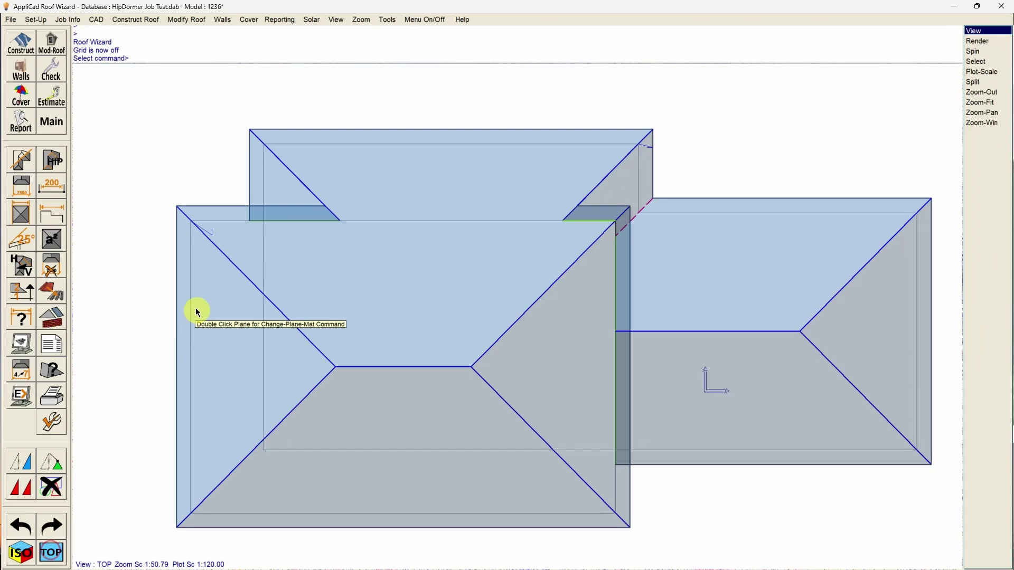
pyautogui.press('Escape')
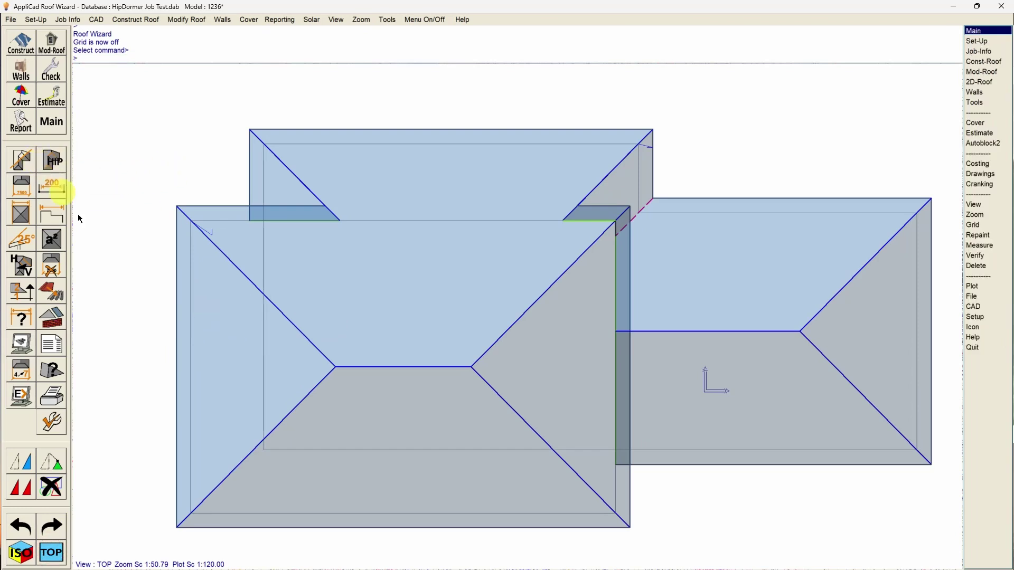
# Convert the east hip end of the upper roof to a gable
pyautogui.click(51, 44)
pyautogui.click(27, 161)
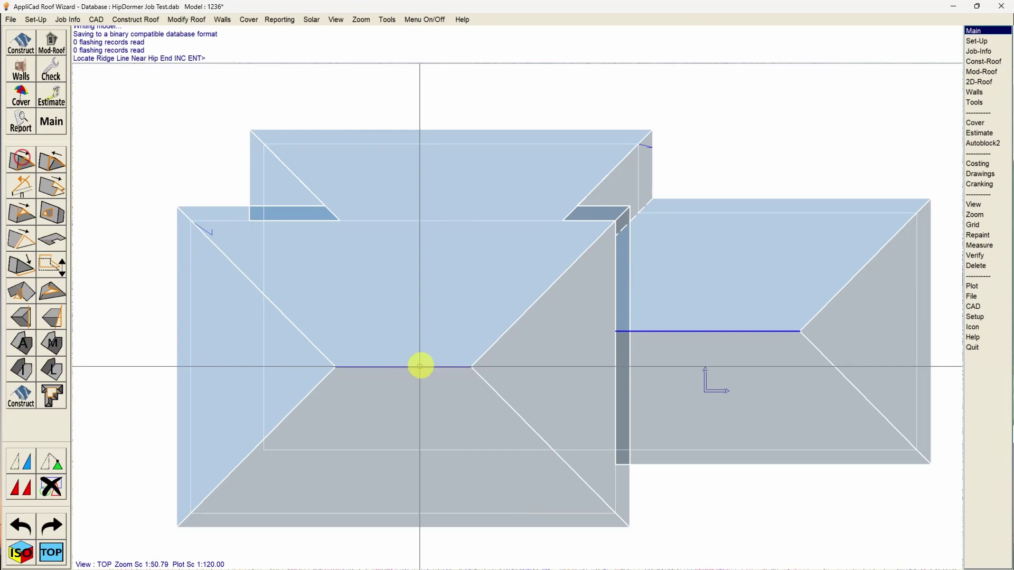
pyautogui.click(460, 366)
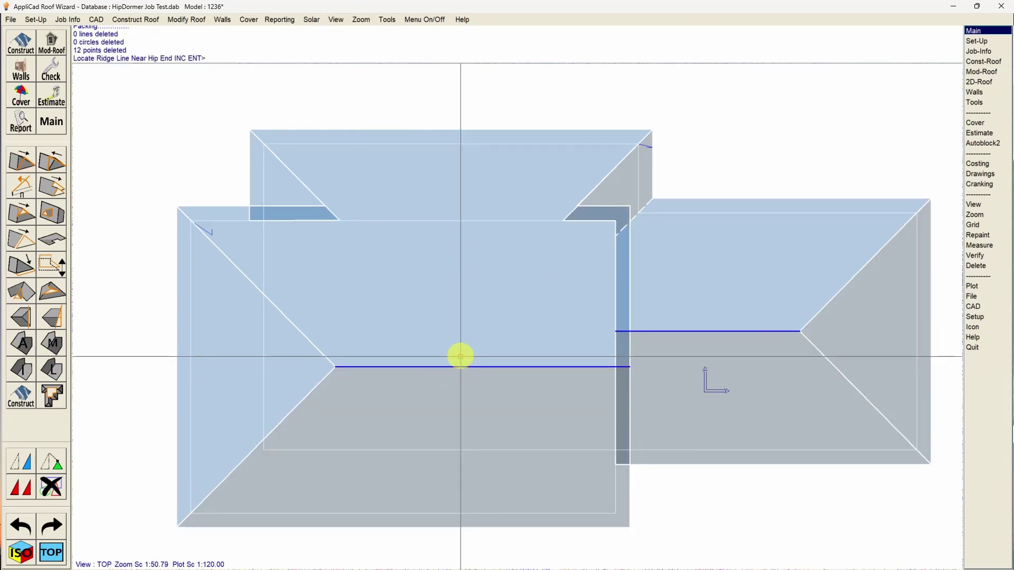
# Examine the upper roof's converted east gable end in the front view
pyautogui.press('Escape')
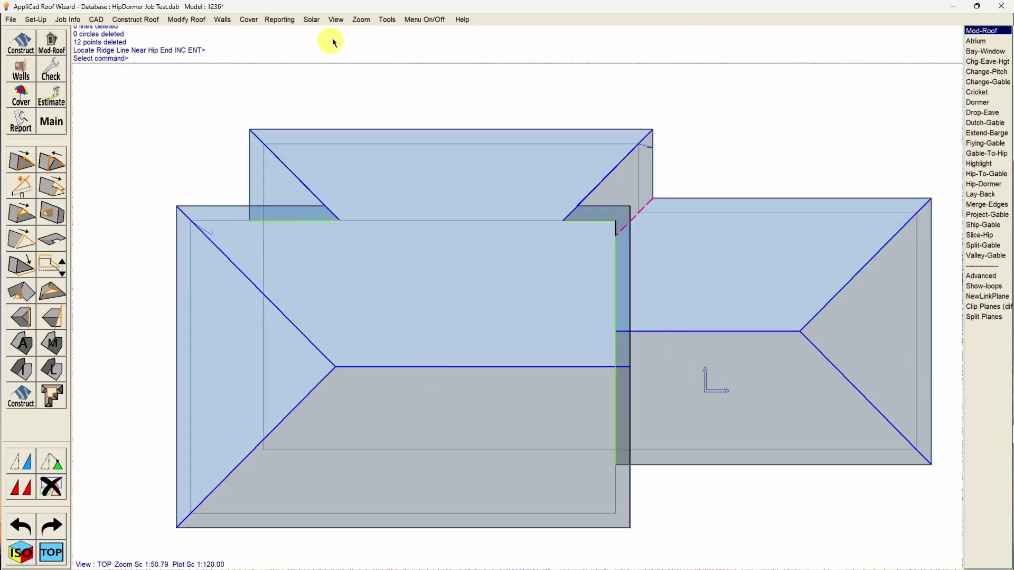
pyautogui.click(336, 19)
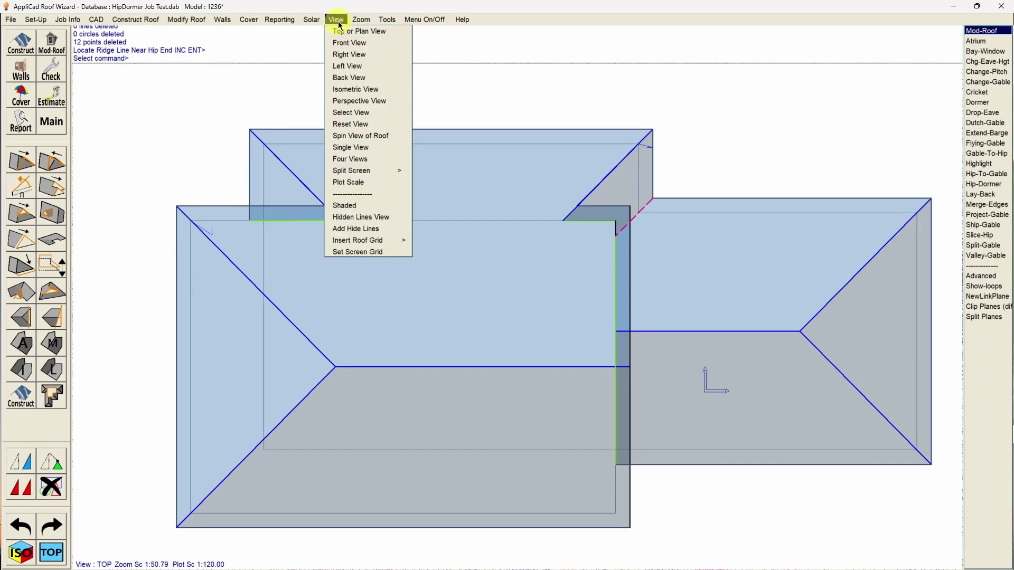
pyautogui.click(366, 43)
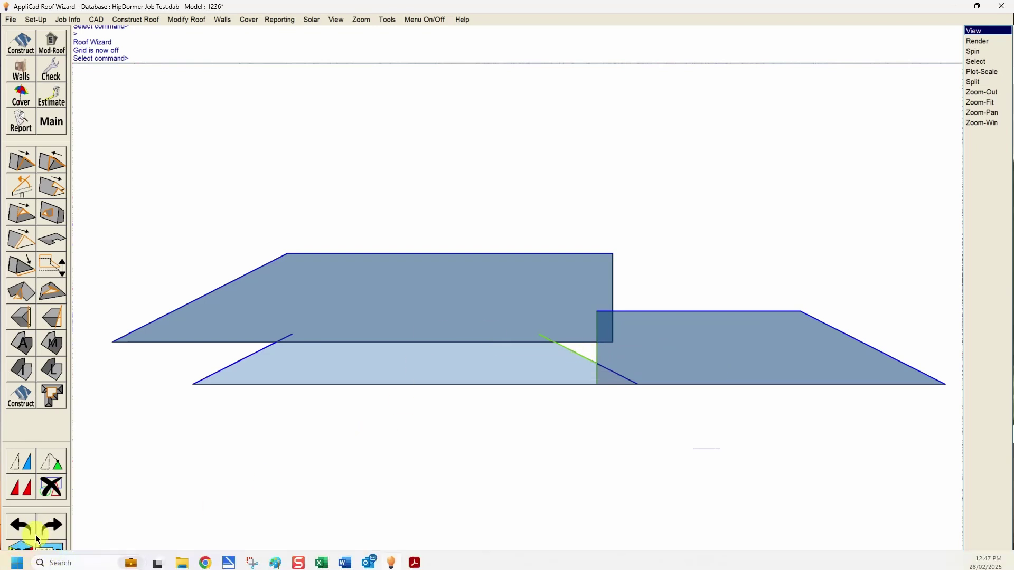
# Delete the vertical gable-end plane at the east end of the upper roof, and return to the plan view
pyautogui.click(20, 552)
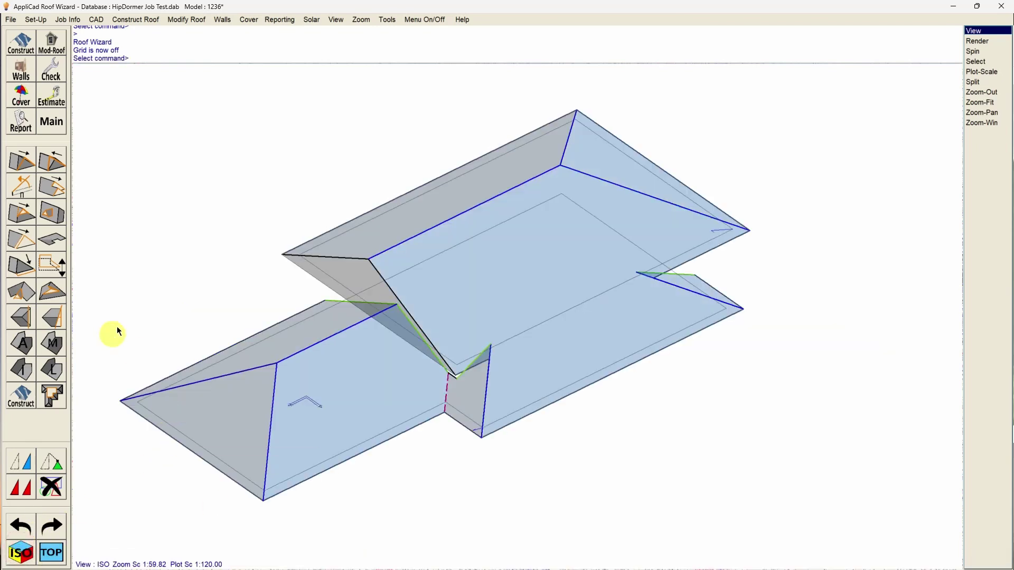
pyautogui.rightClick(176, 247)
pyautogui.click(51, 487)
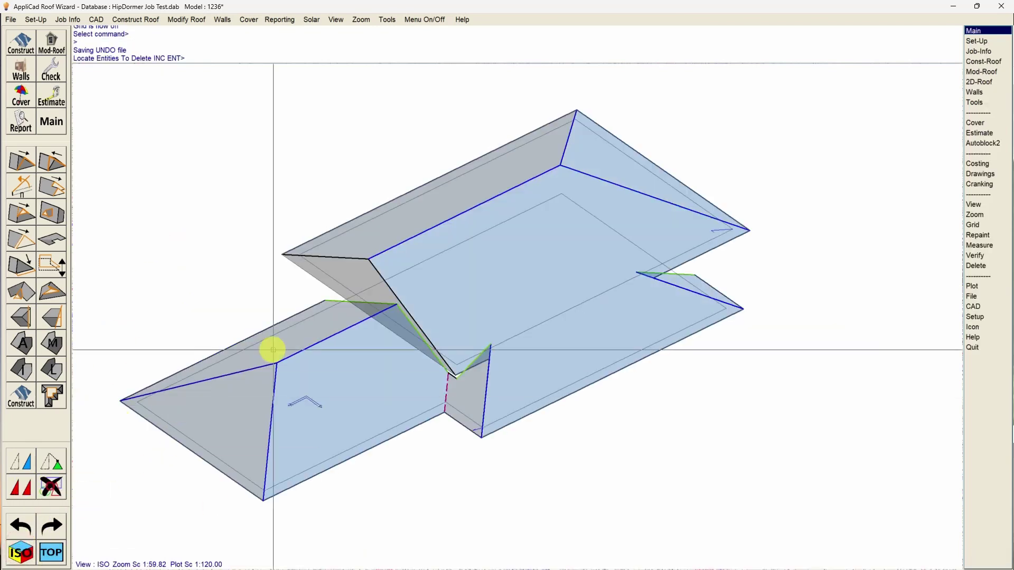
pyautogui.click(344, 274)
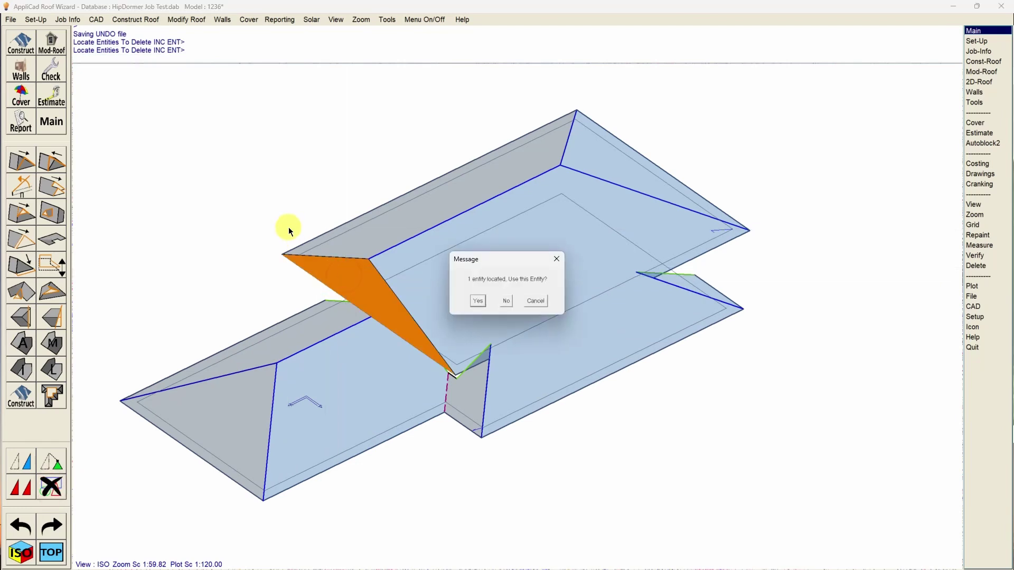
pyautogui.press('Return')
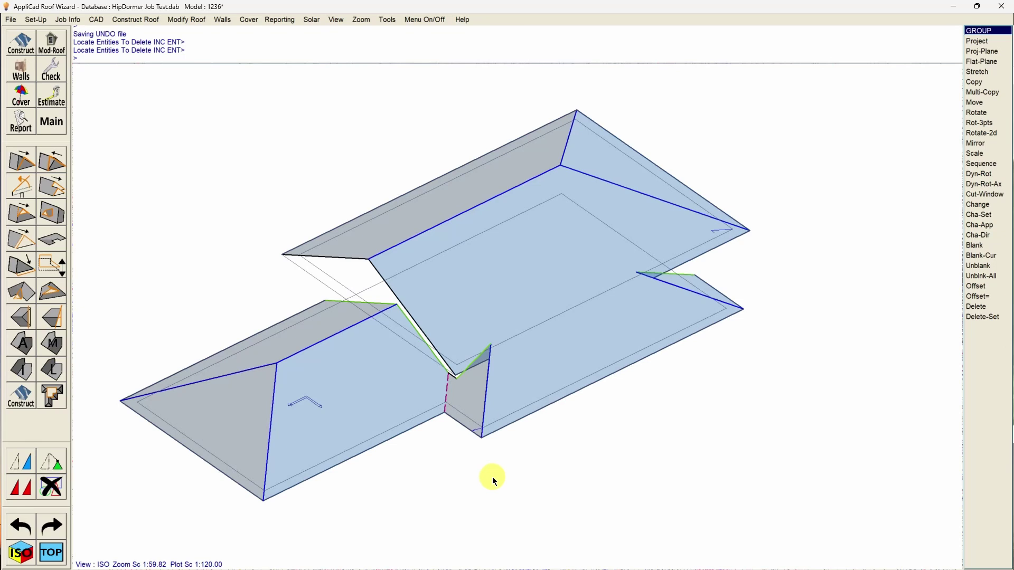
pyautogui.click(53, 555)
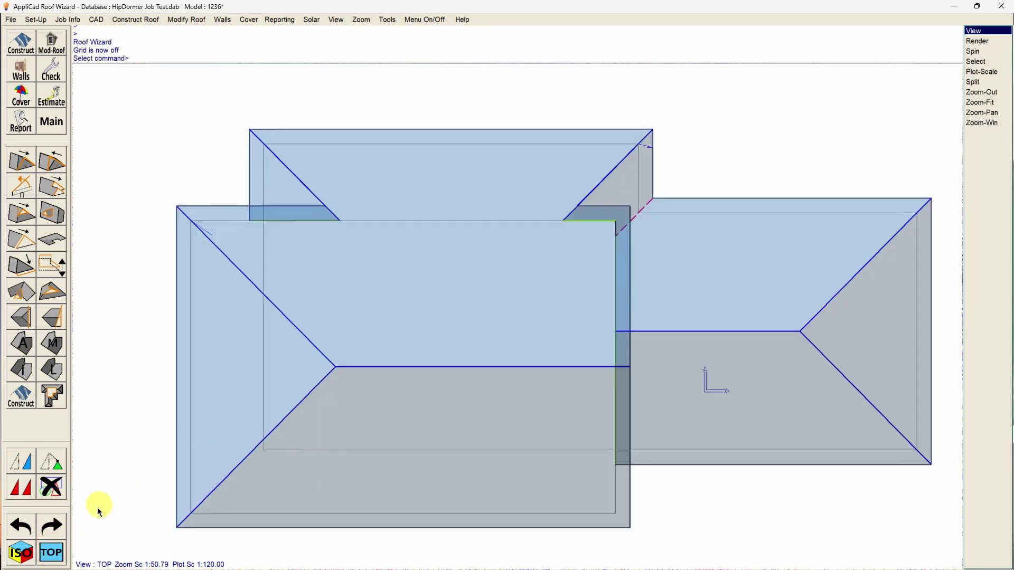